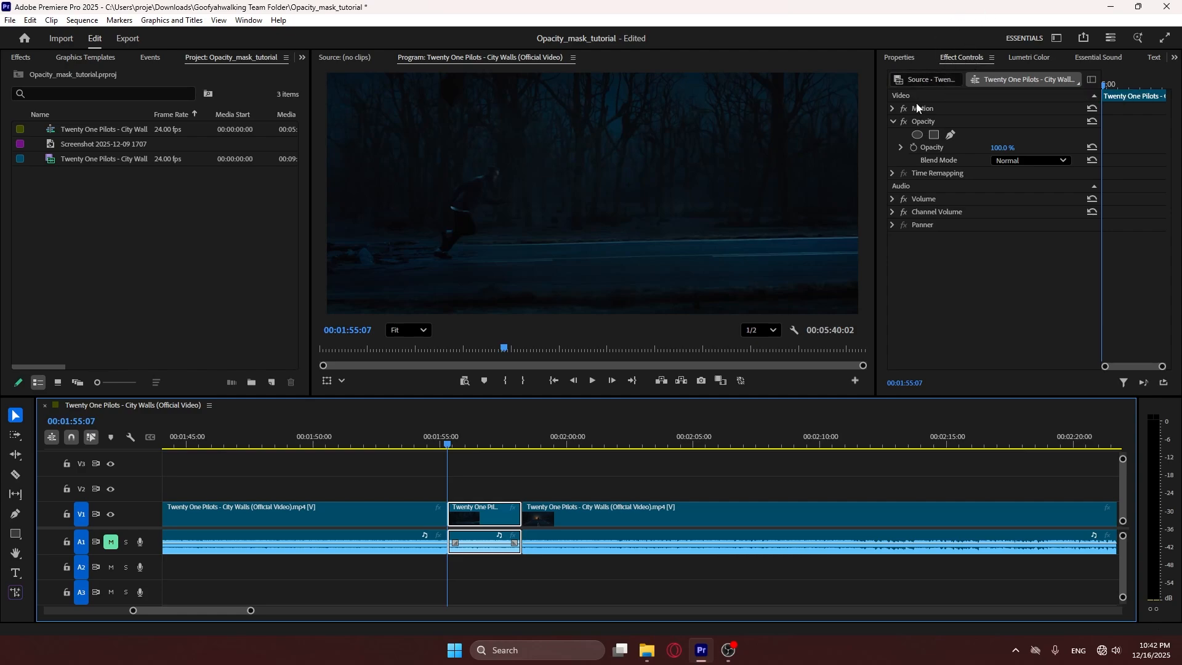
pyautogui.click(893, 121)
pyautogui.click(893, 121)
pyautogui.click(893, 121)
pyautogui.click(894, 121)
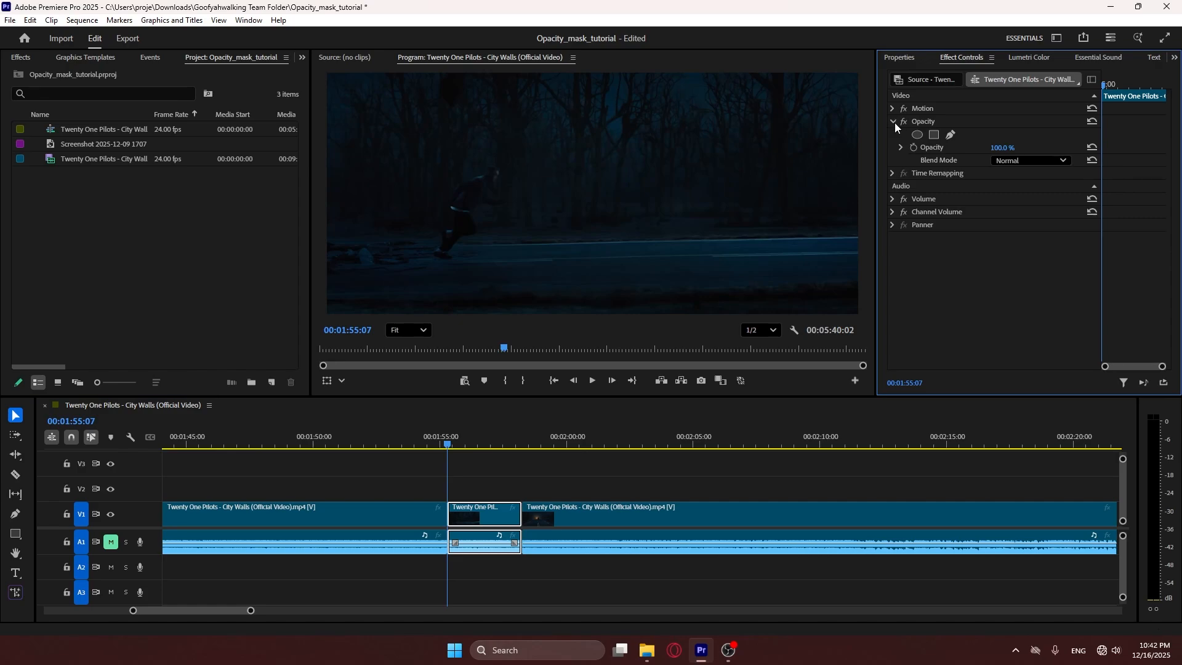
# Draw a closed freeform opacity mask around the running figure with the Pen tool and round off its upper corner.
pyautogui.click(951, 136)
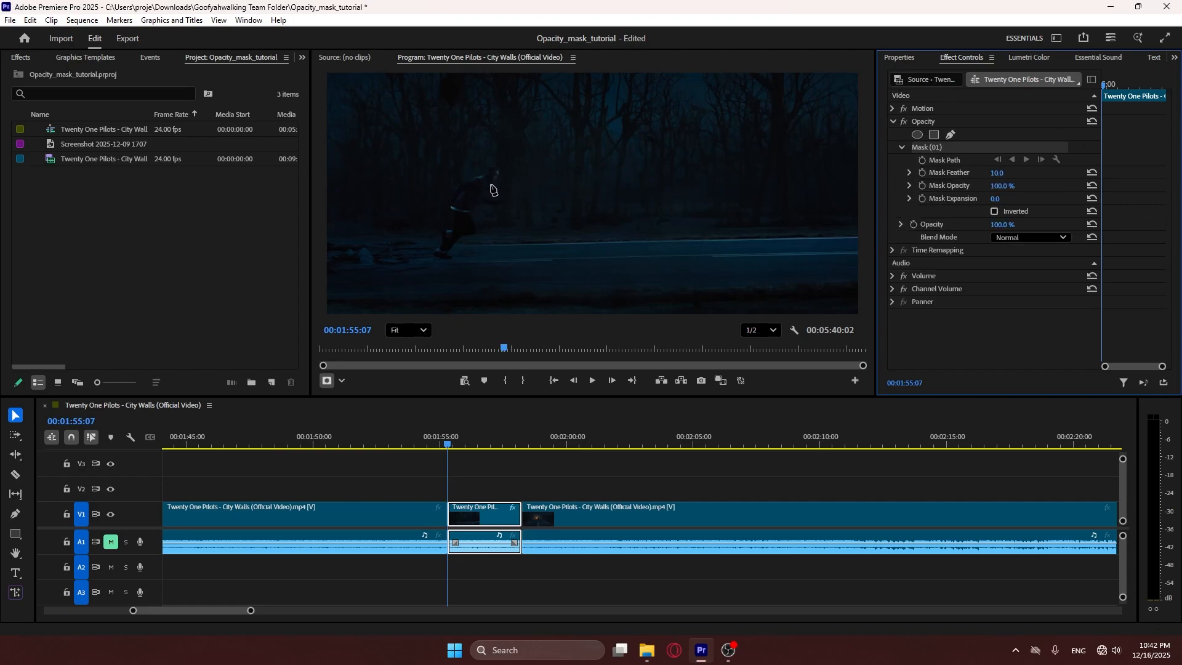
pyautogui.click(494, 161)
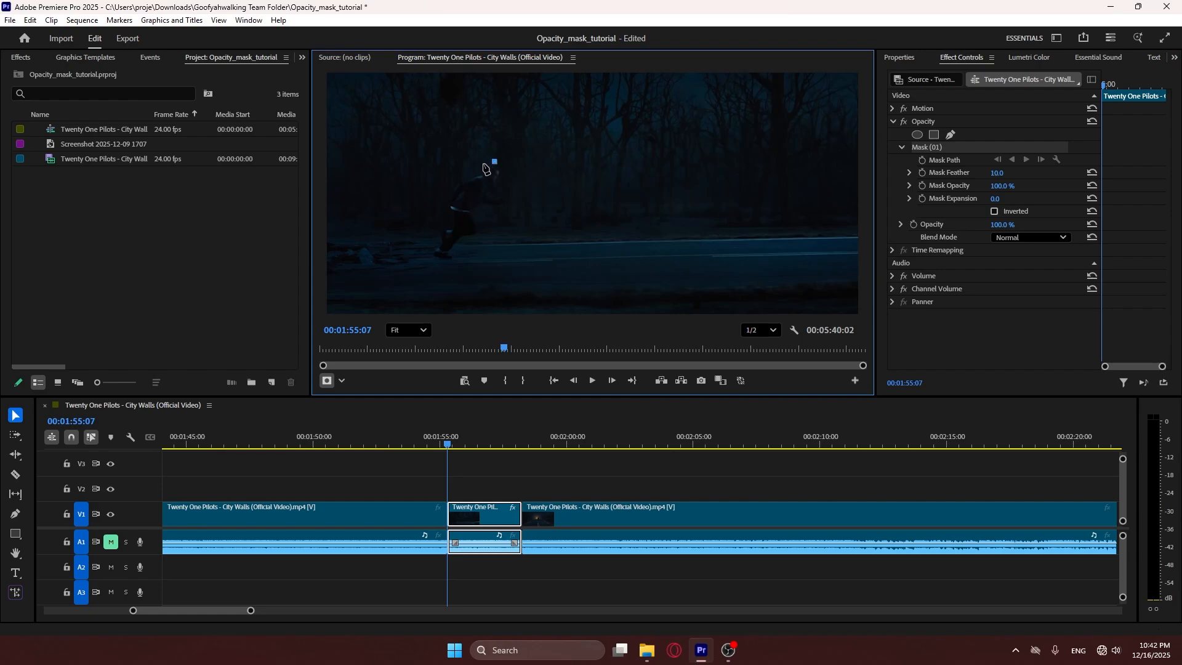
pyautogui.click(453, 184)
pyautogui.click(430, 259)
pyautogui.click(454, 269)
pyautogui.click(468, 247)
pyautogui.click(483, 242)
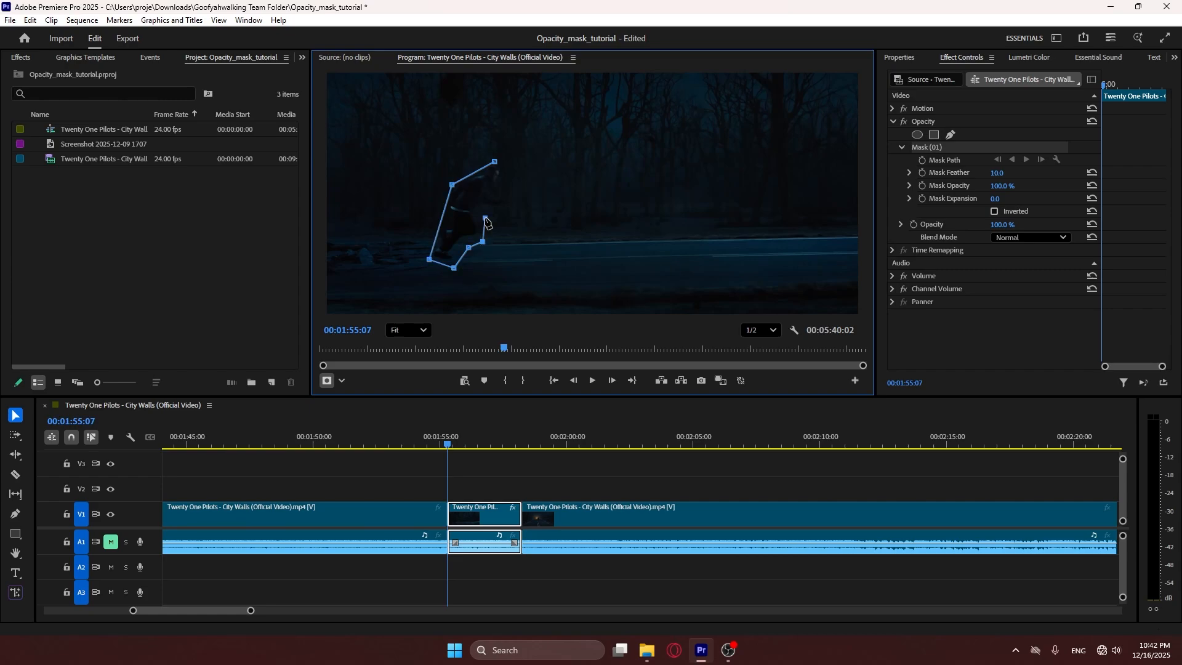
pyautogui.click(506, 212)
pyautogui.click(516, 196)
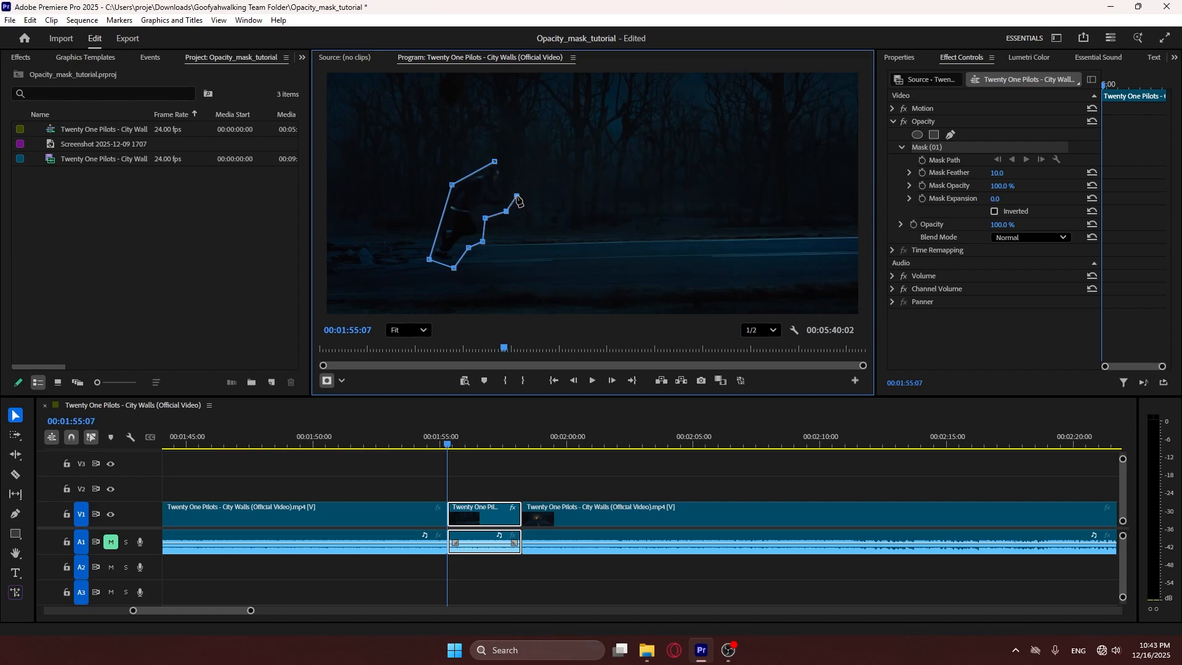
pyautogui.click(494, 162)
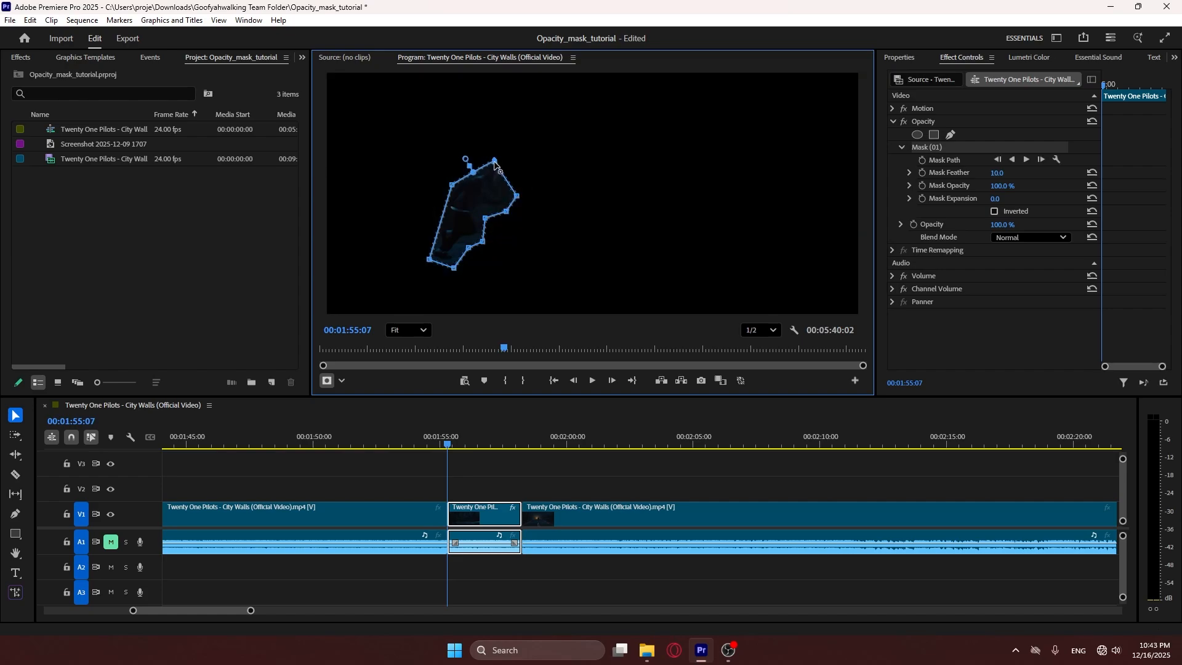
pyautogui.moveTo(496, 163)
pyautogui.mouseDown()
pyautogui.moveTo(579, 174)
pyautogui.moveTo(490, 162)
pyautogui.moveTo(499, 169)
pyautogui.mouseUp()
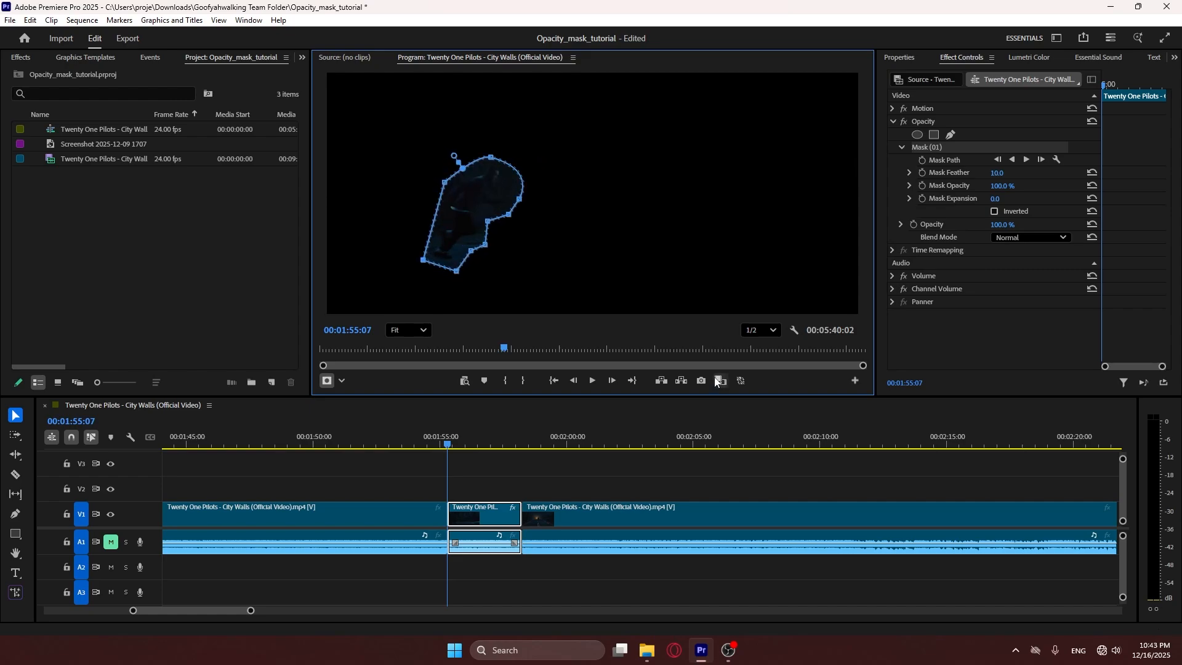
# Duplicate the masked clip so that one copy sits on V1 and the other directly above it on V2.
pyautogui.click(498, 516)
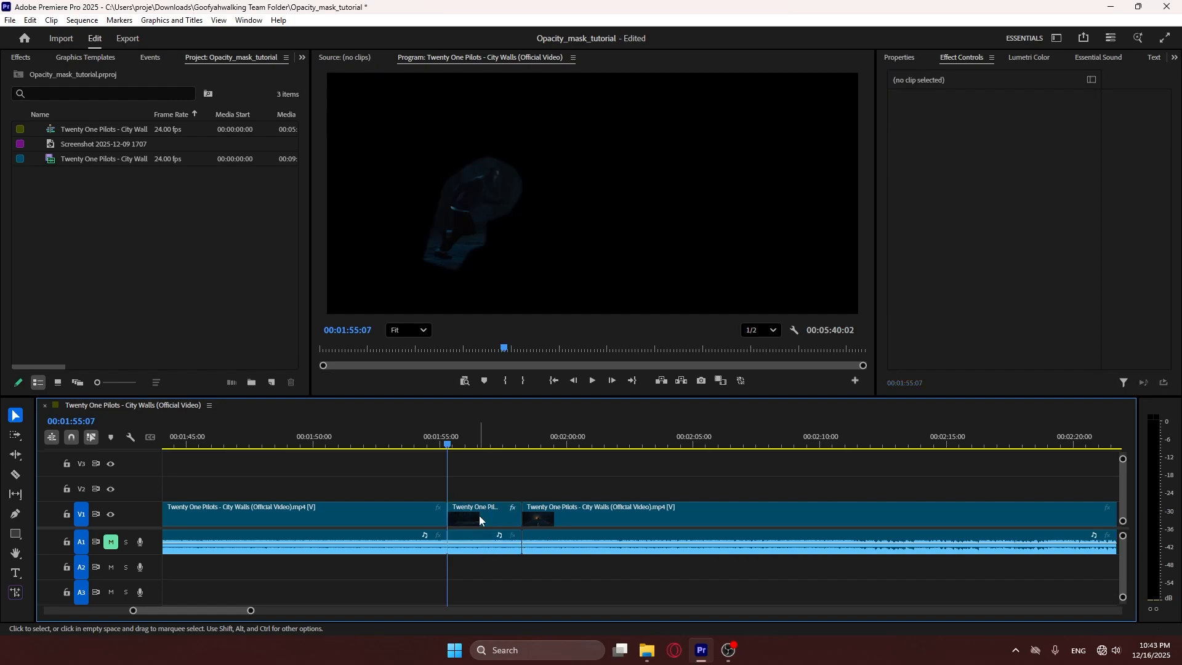
pyautogui.rightClick(479, 516)
pyautogui.click(469, 473)
pyautogui.click(477, 520)
pyautogui.moveTo(475, 522); pyautogui.dragTo(480, 492)
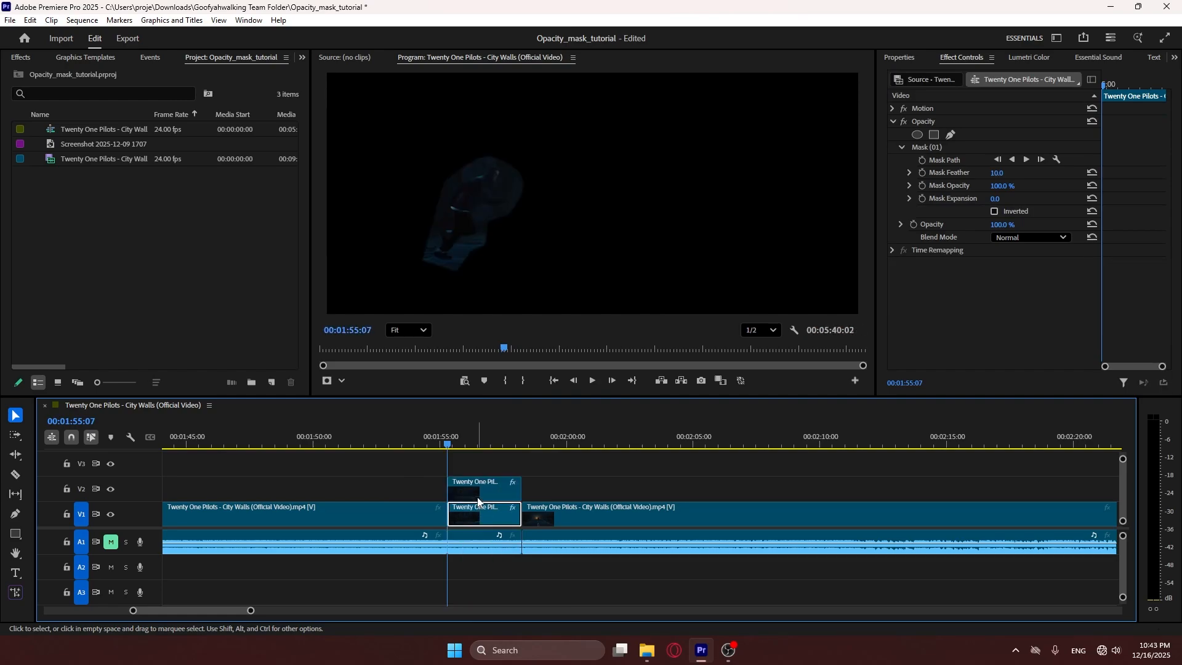
# Invert the opacity mask on the V1 copy of the clip and check the mask outline around the runner.
pyautogui.moveTo(452, 441); pyautogui.dragTo(449, 439)
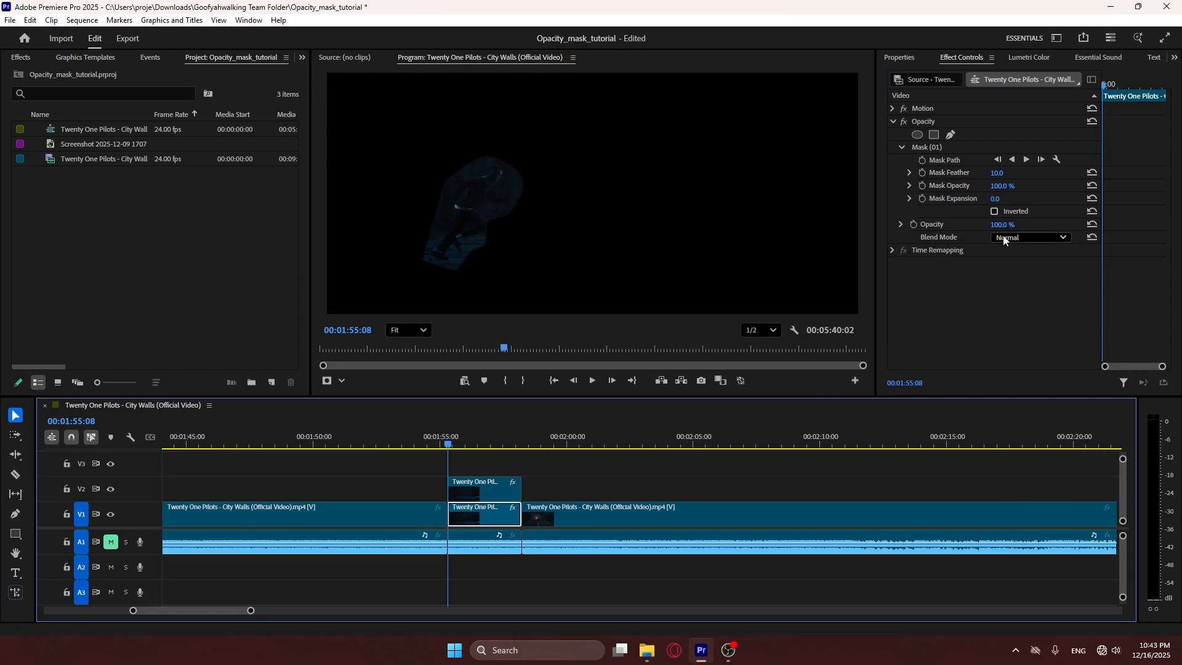
pyautogui.click(995, 212)
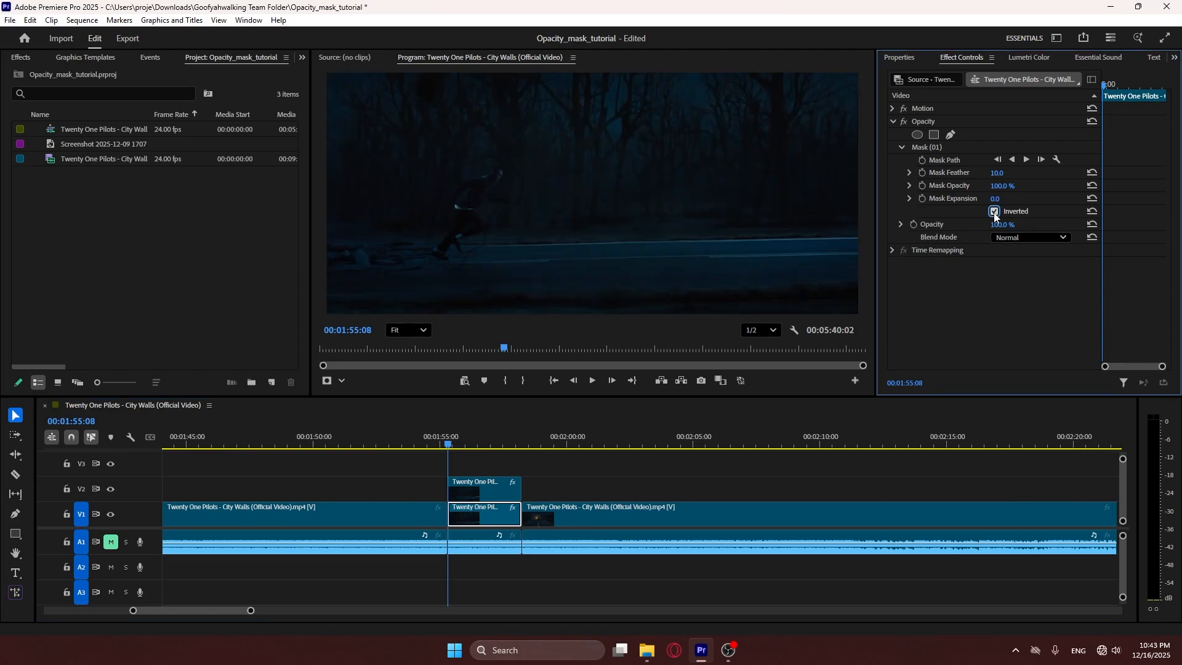
pyautogui.click(475, 201)
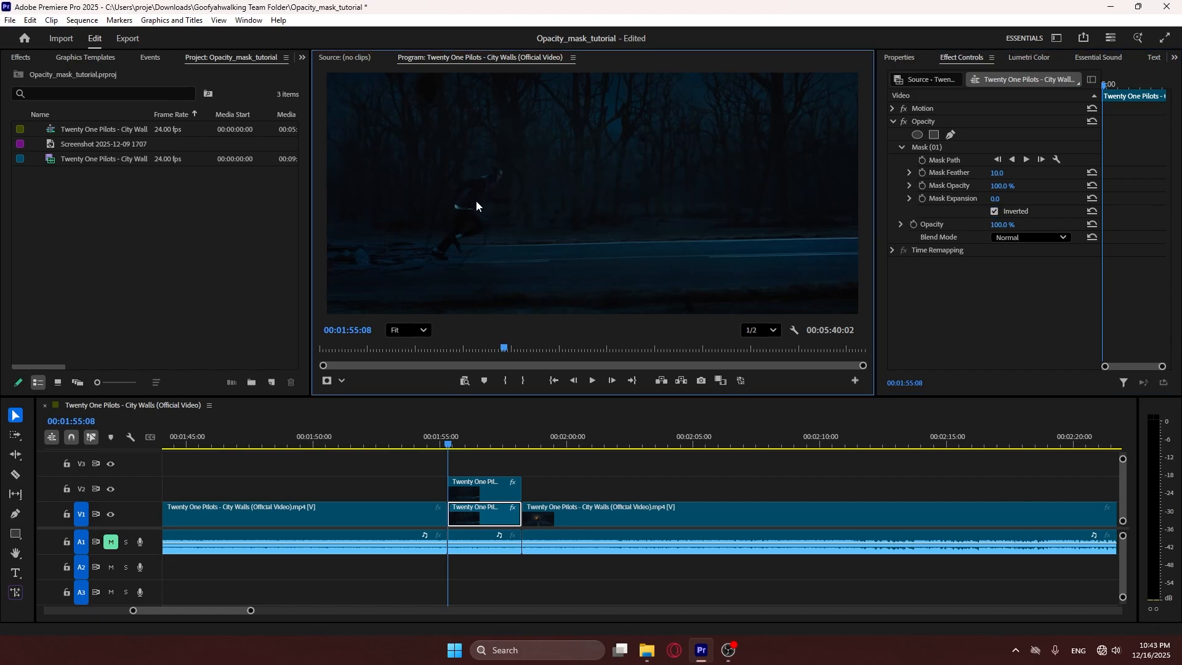
pyautogui.click(955, 150)
pyautogui.moveTo(457, 209); pyautogui.dragTo(589, 388)
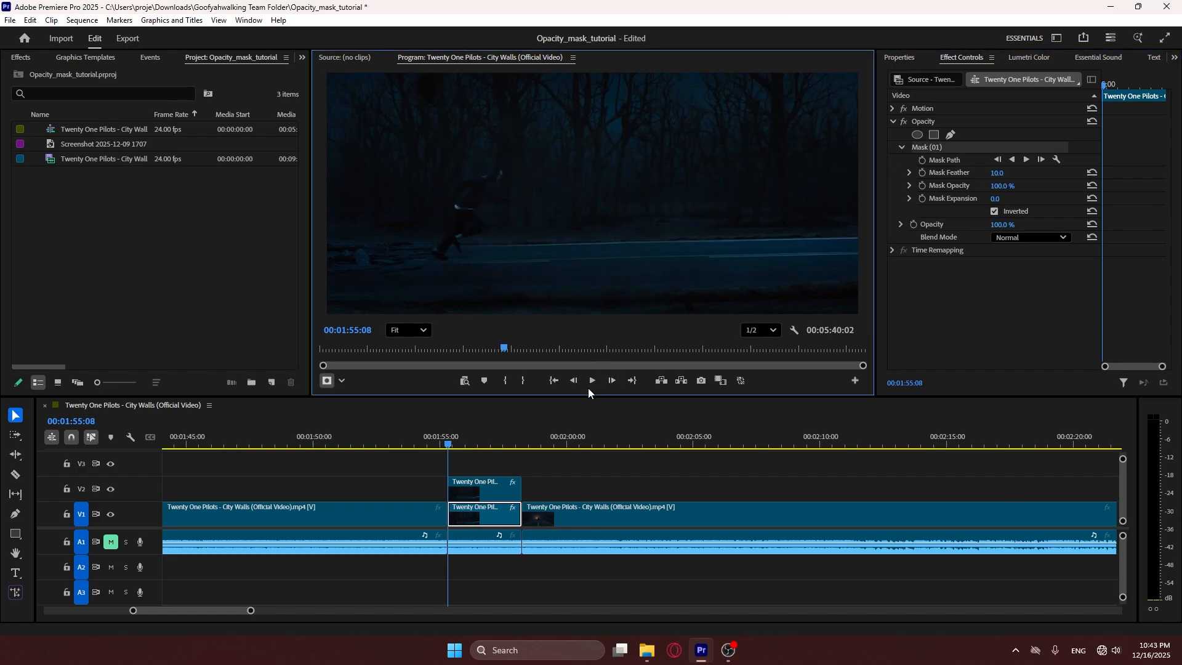
# Find the Directional Blur video effect by searching for "direc" and apply it to the masked clip on V2.
pyautogui.click(467, 485)
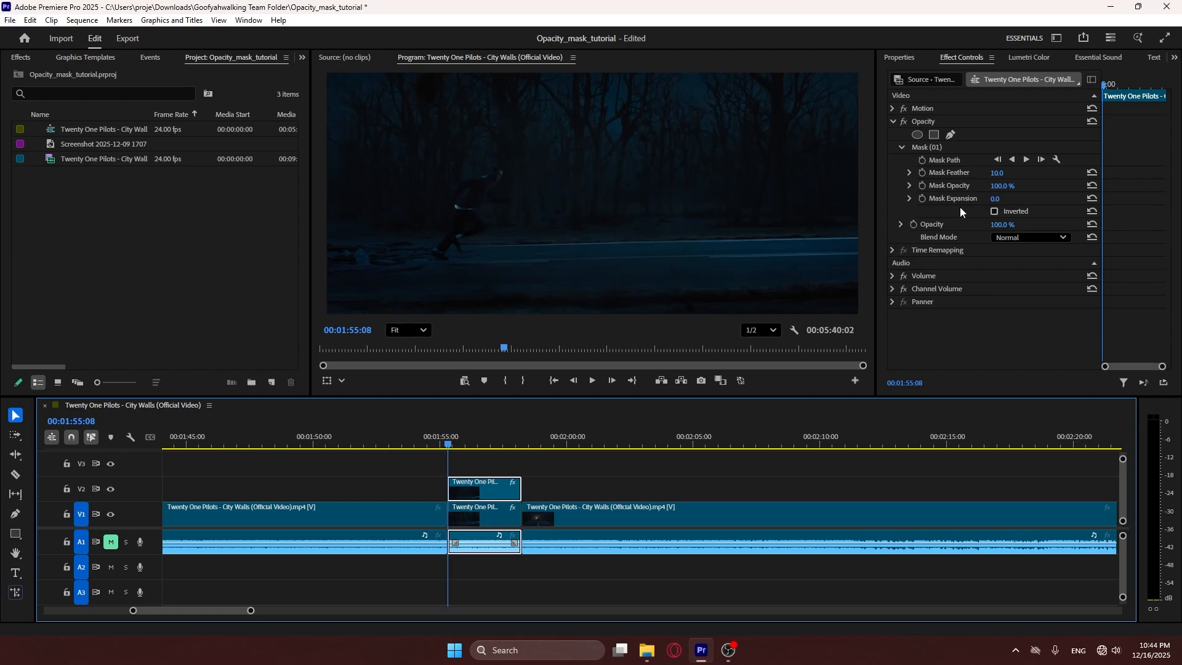
pyautogui.click(21, 59)
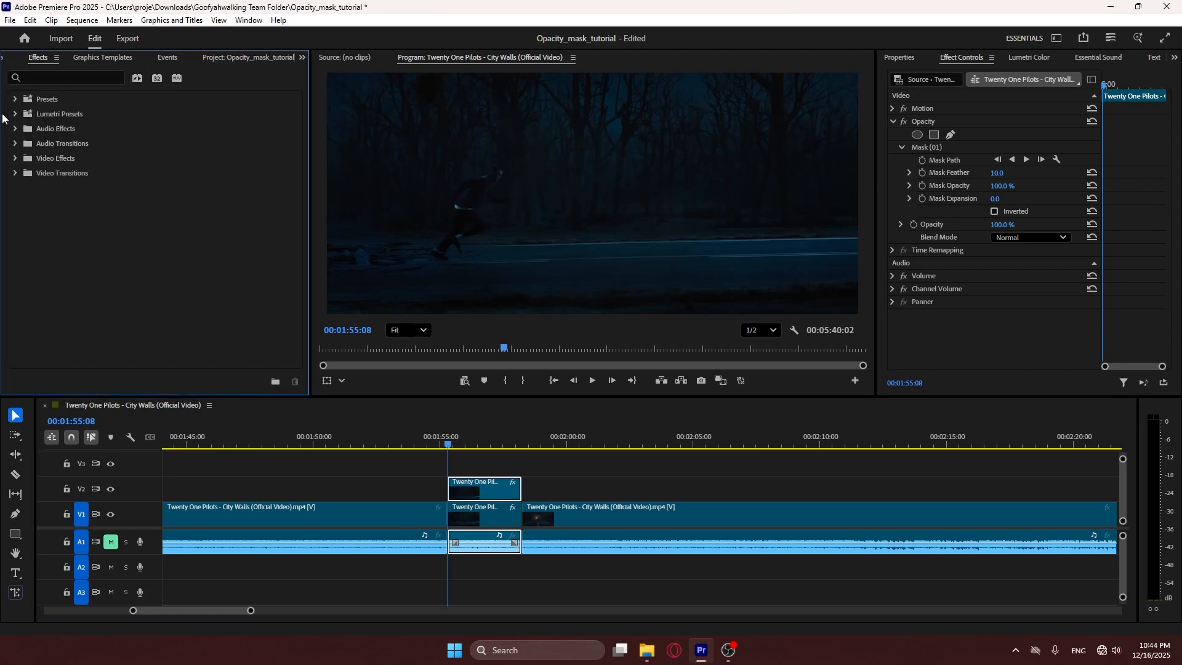
pyautogui.click(65, 79)
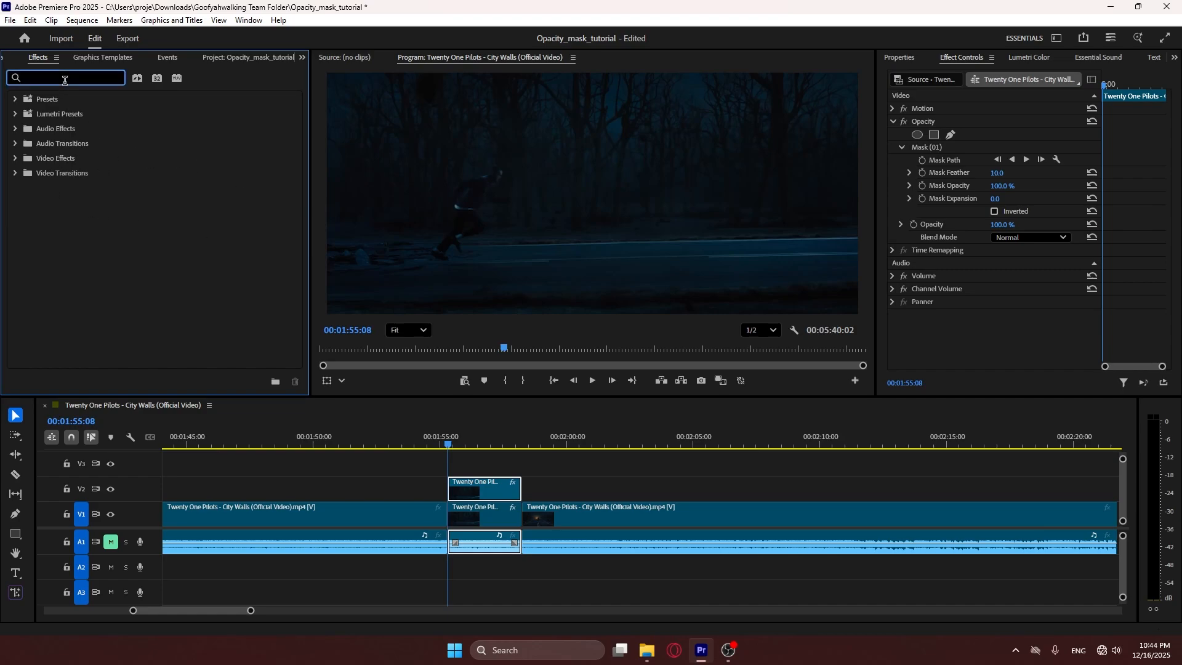
pyautogui.write('direc')
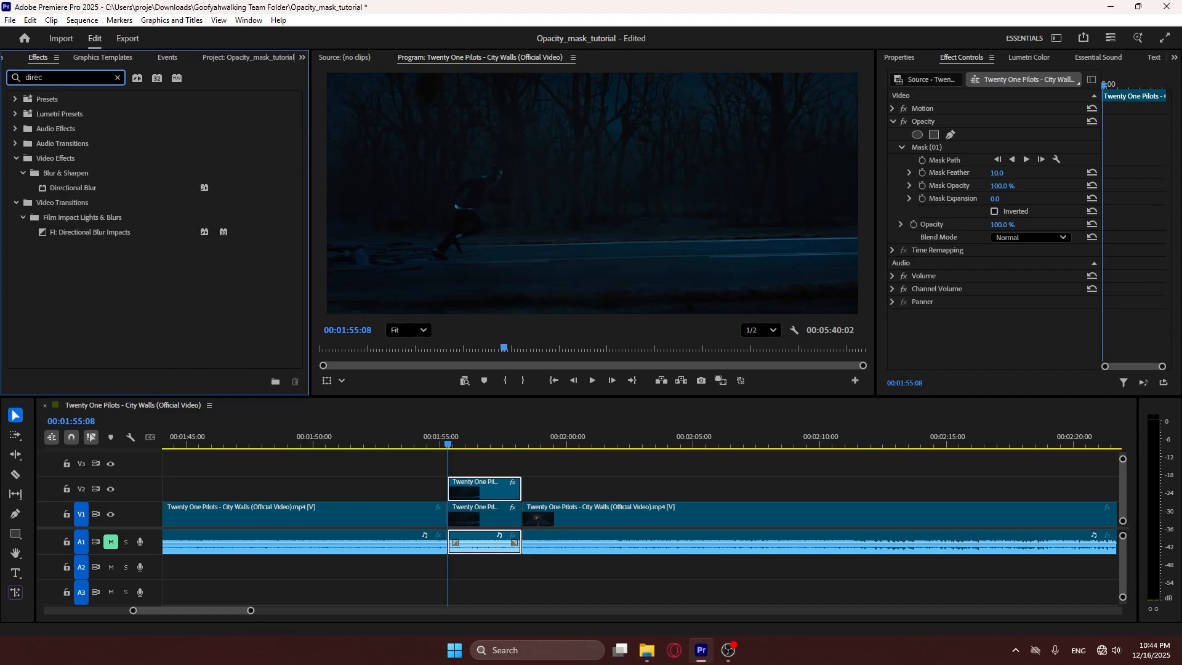
pyautogui.moveTo(72, 188); pyautogui.dragTo(944, 320)
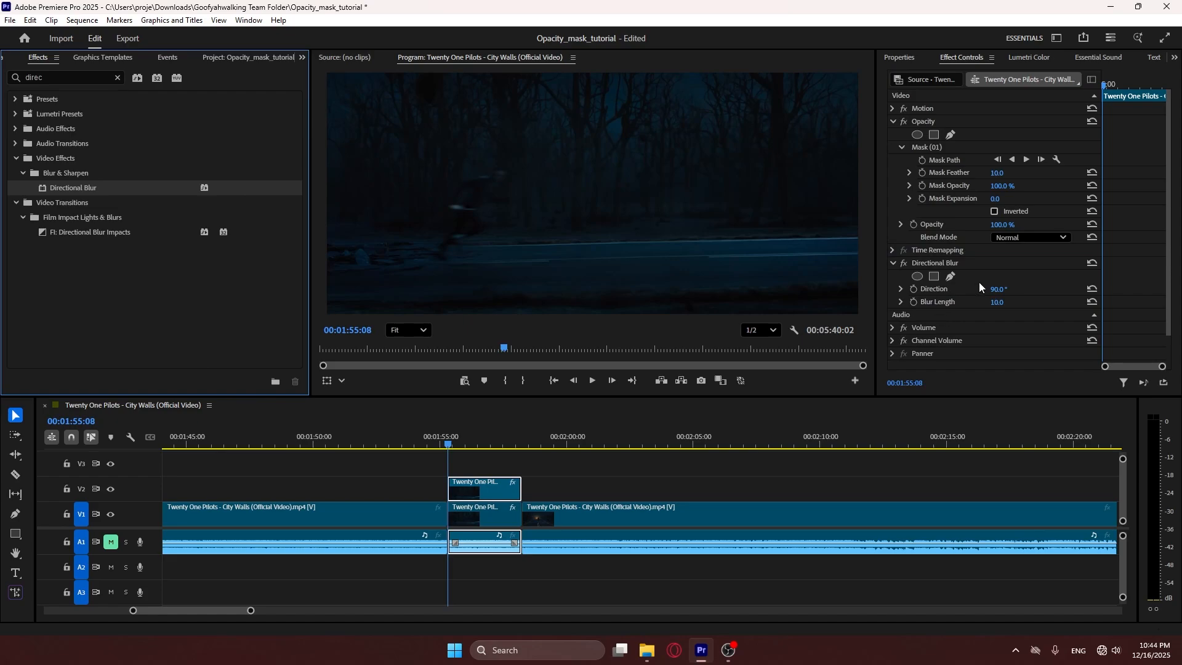
# Set the Directional Blur to a direction of 86° and a blur length of 20, and play the clip to preview it.
pyautogui.moveTo(997, 291); pyautogui.dragTo(1069, 292)
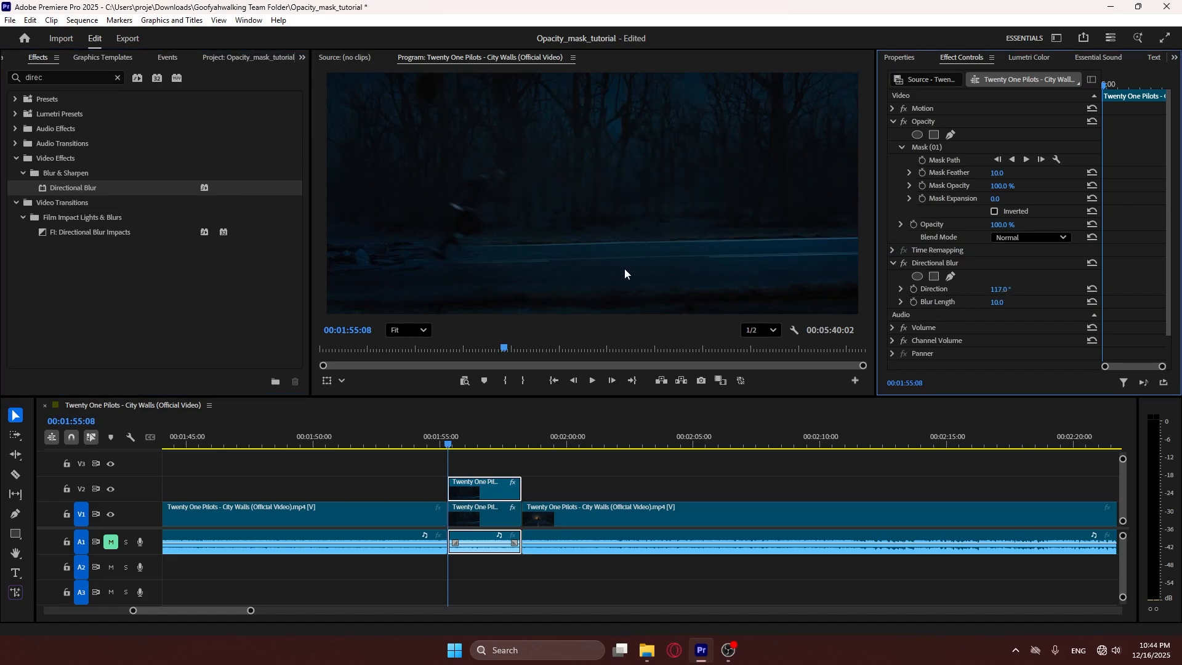
pyautogui.scroll(10, 527, 190)
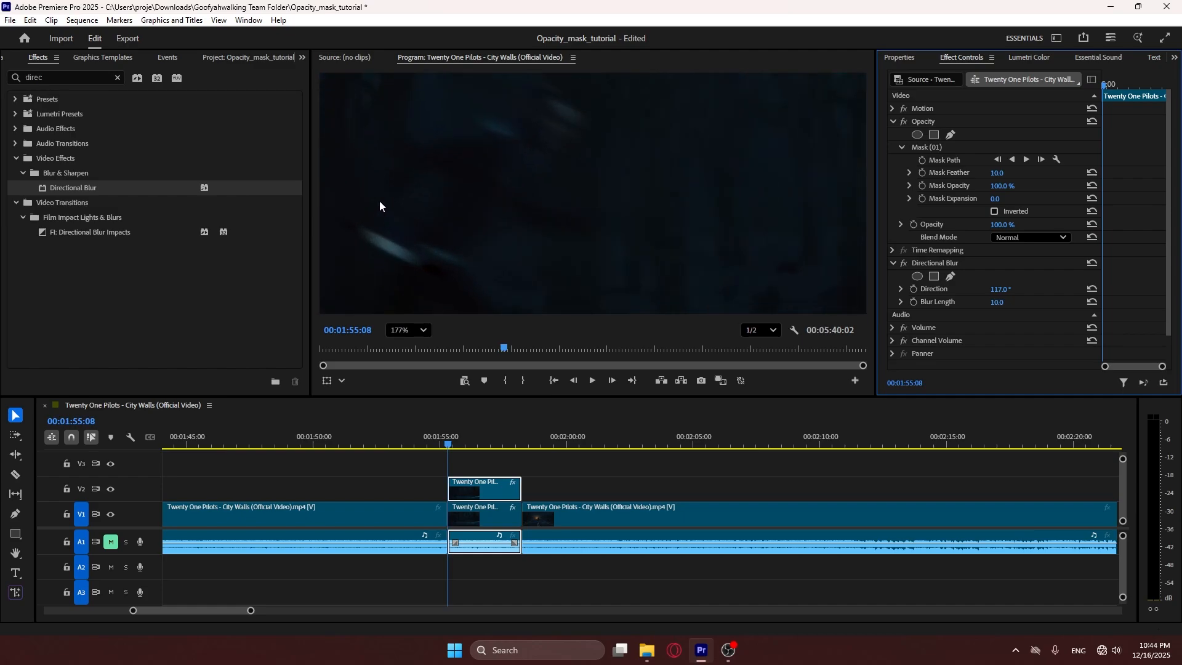
pyautogui.scroll(-10, 543, 180)
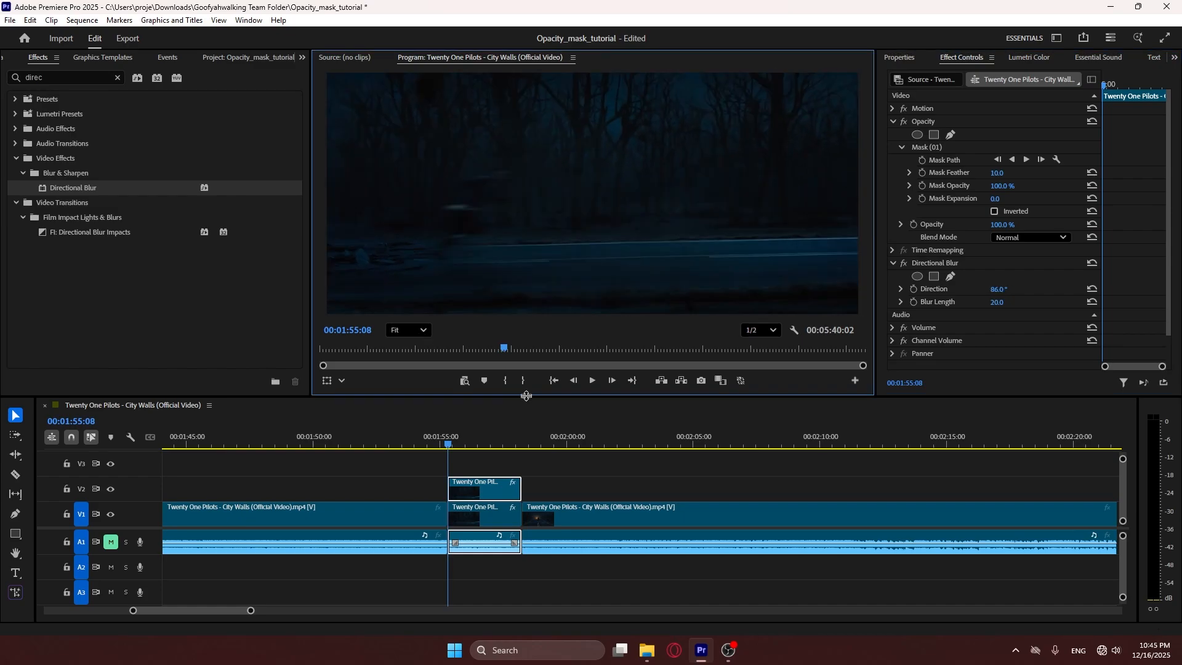
pyautogui.press('space')
pyautogui.press('space')
pyautogui.press('space')
pyautogui.press('space')
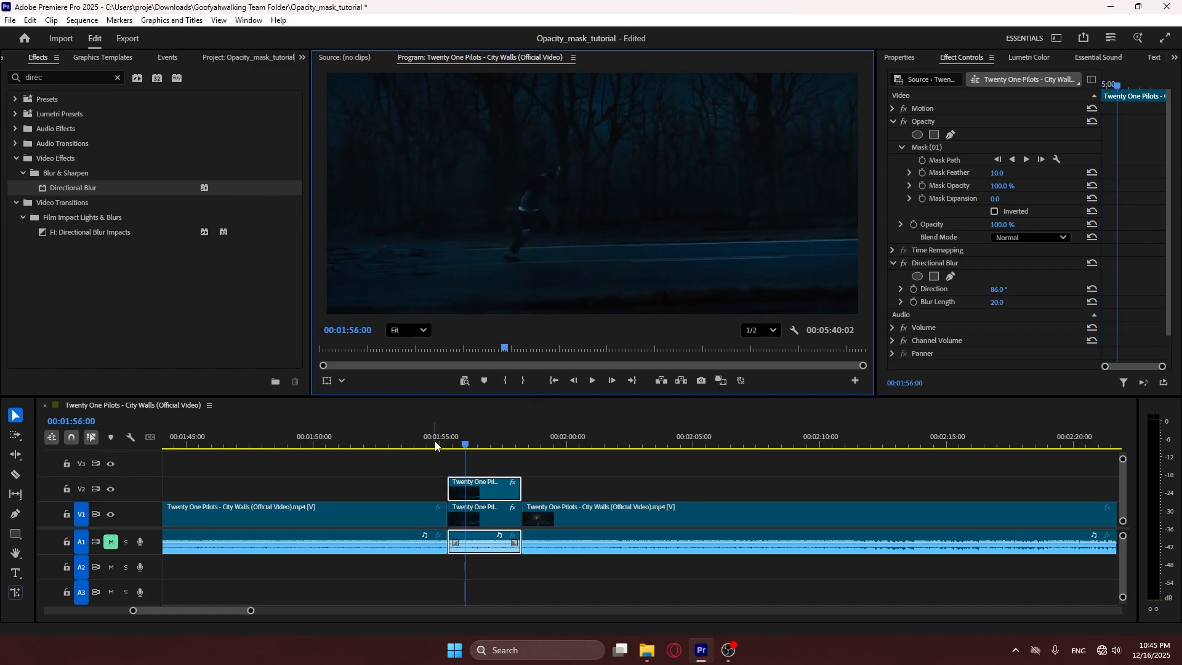
# Turn on Mask Path keyframing at 00:01:55:08, then add a keyframe at 00:01:55:15 with the mask reshaped over the runner.
pyautogui.moveTo(468, 448); pyautogui.dragTo(452, 449)
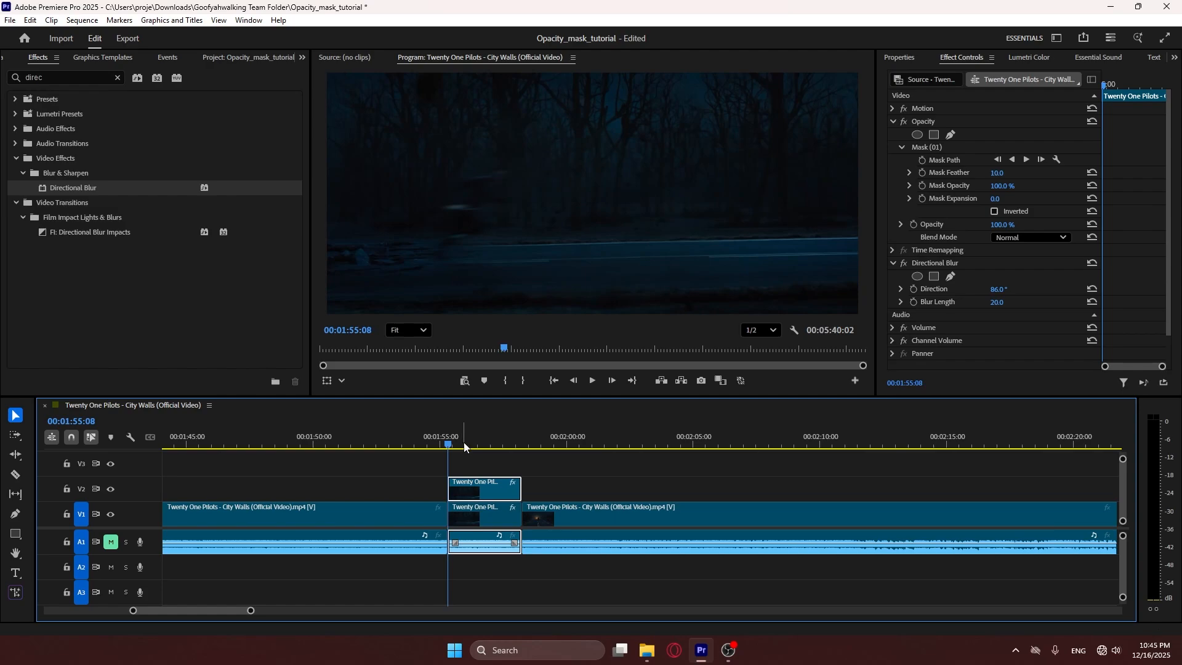
pyautogui.click(924, 161)
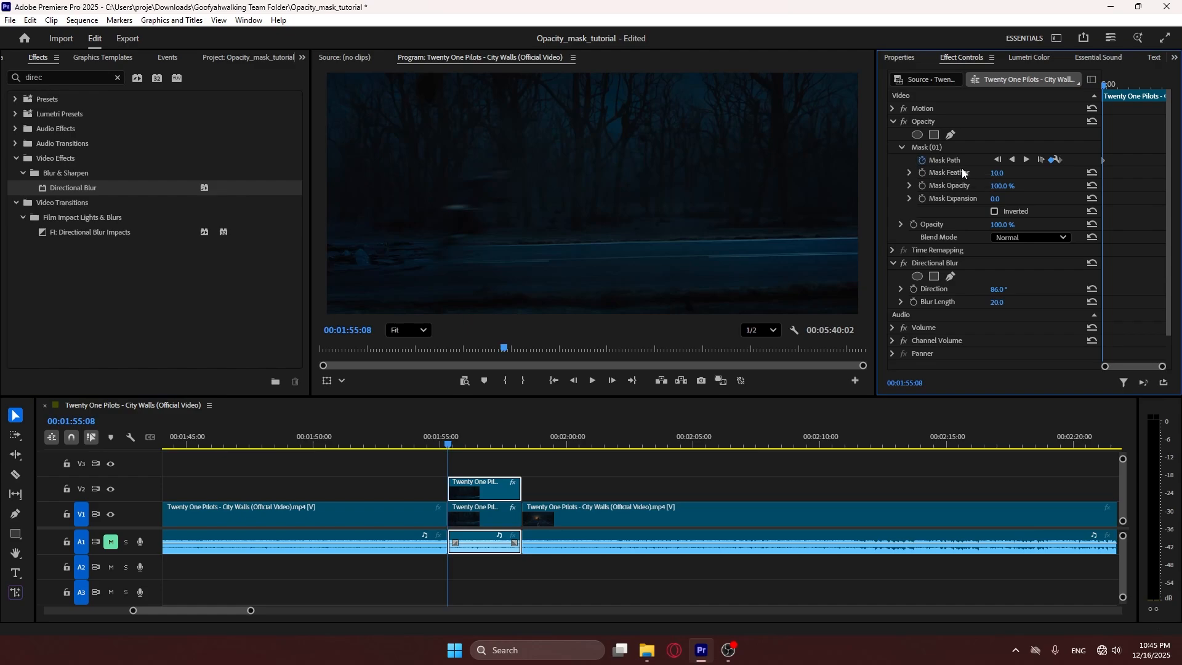
pyautogui.moveTo(448, 441); pyautogui.dragTo(457, 447)
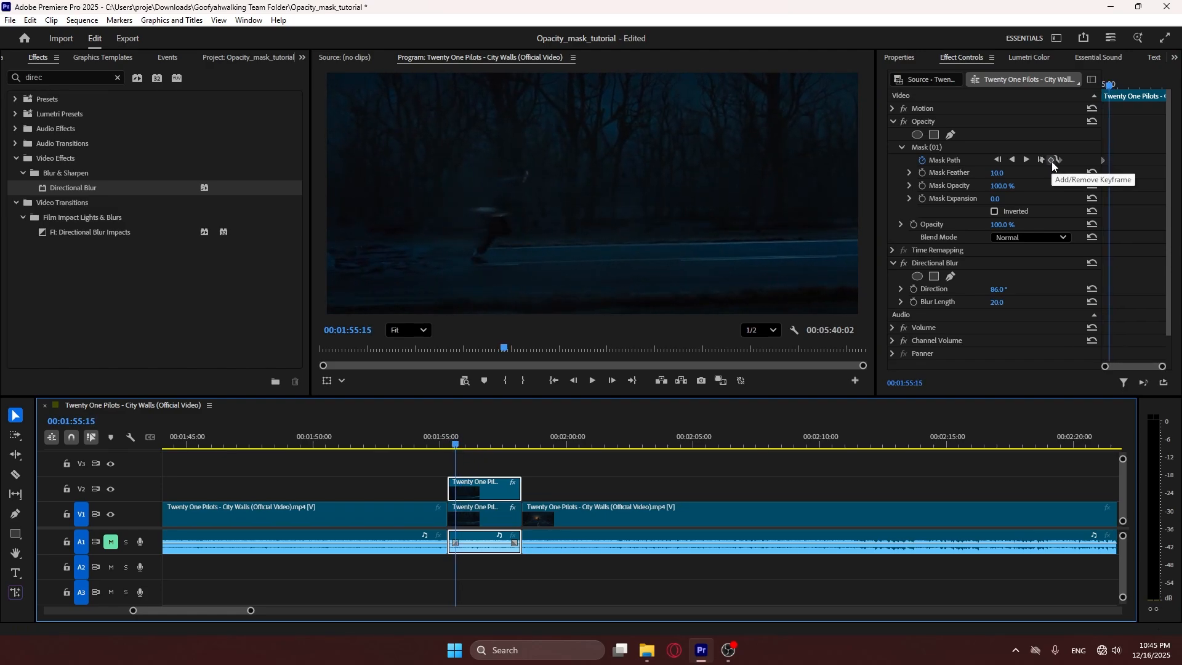
pyautogui.moveTo(875, 164); pyautogui.dragTo(832, 165)
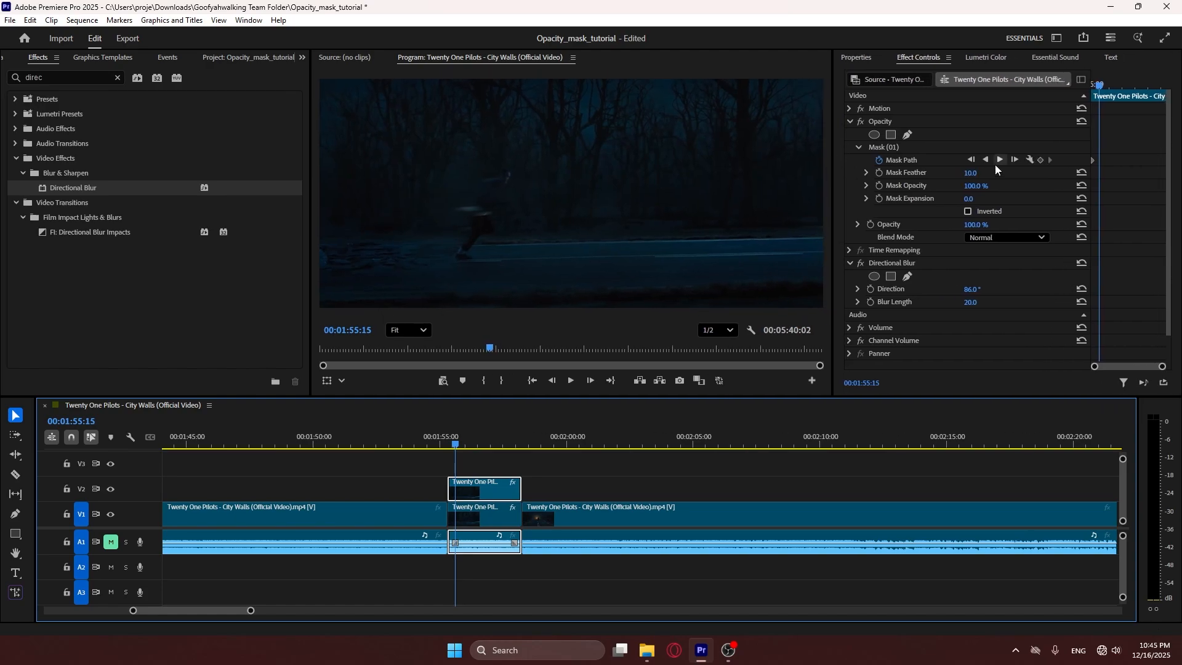
pyautogui.click(1040, 161)
pyautogui.moveTo(471, 202); pyautogui.dragTo(530, 190)
pyautogui.moveTo(483, 246); pyautogui.dragTo(490, 251)
# Keyframe the mask at 00:01:55:23 by moving it onto the runner and adjusting the points around the legs.
pyautogui.moveTo(456, 442); pyautogui.dragTo(464, 444)
pyautogui.moveTo(490, 196); pyautogui.dragTo(559, 180)
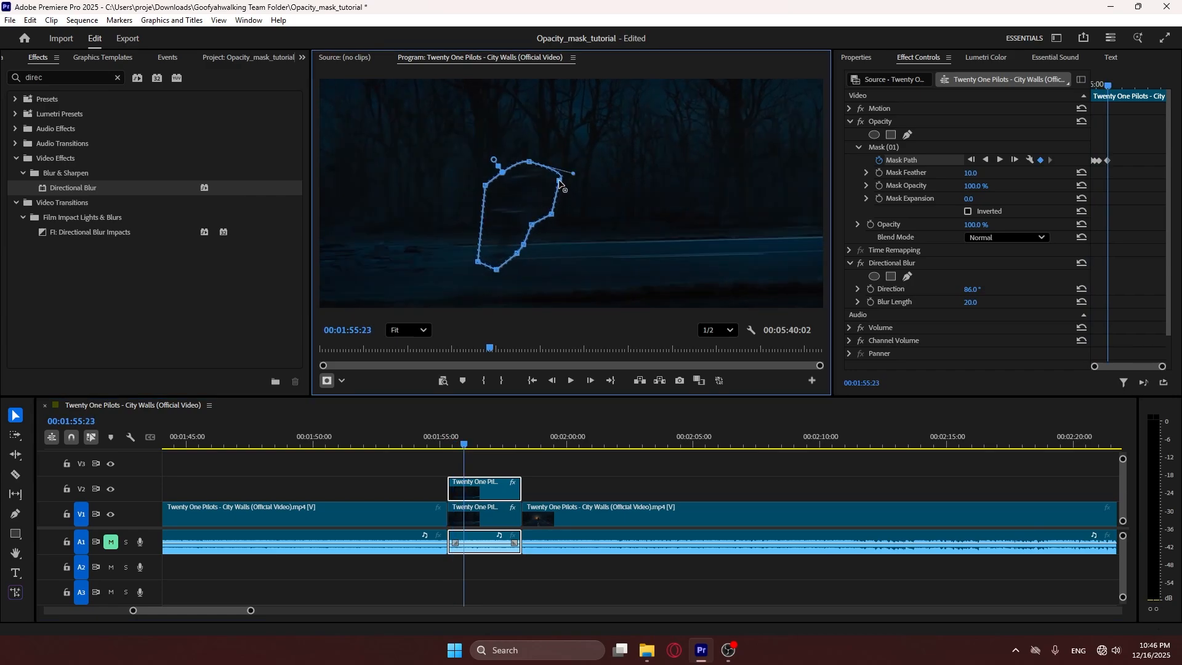
pyautogui.moveTo(523, 245); pyautogui.dragTo(532, 247)
pyautogui.moveTo(517, 253); pyautogui.dragTo(480, 242)
# Keyframe the mask a few frames further on, moving it along with the runner and adjusting its upper points.
pyautogui.moveTo(465, 444); pyautogui.dragTo(472, 444)
pyautogui.moveTo(519, 207); pyautogui.dragTo(574, 200)
pyautogui.moveTo(587, 173); pyautogui.dragTo(577, 170)
pyautogui.moveTo(557, 154); pyautogui.dragTo(547, 146)
pyautogui.press('Left')
pyautogui.press('Left')
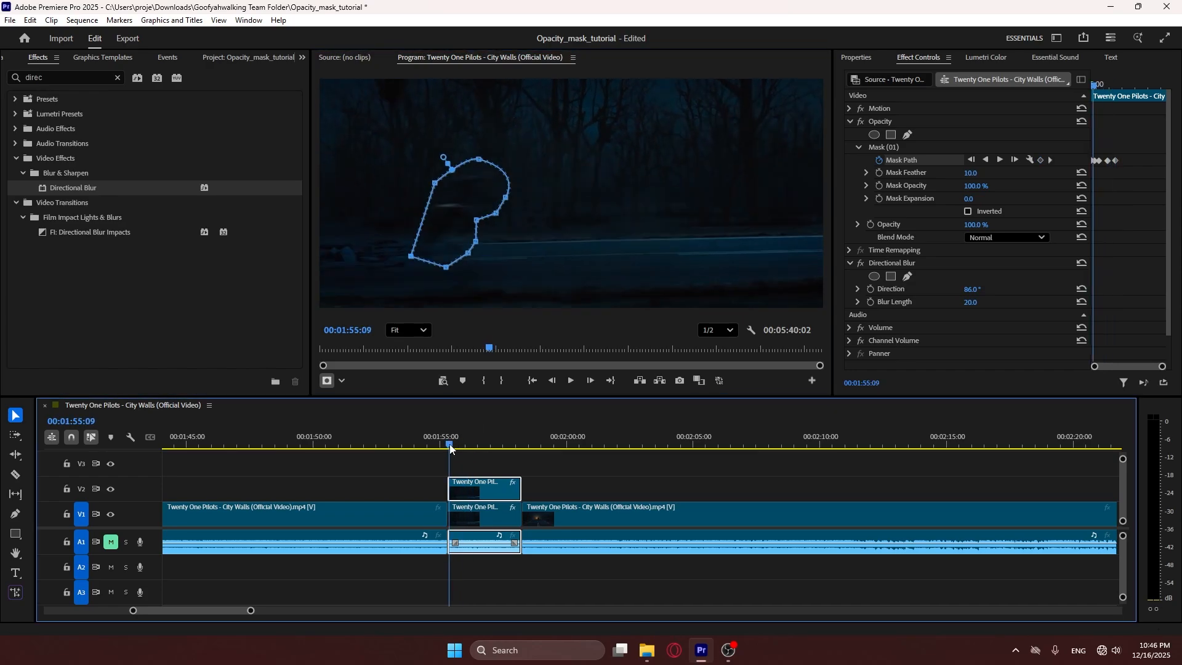
# Add one more mask keyframe further along the run, shifting the mask onto the runner and refitting its lower points.
pyautogui.moveTo(469, 444); pyautogui.dragTo(479, 444)
pyautogui.moveTo(530, 198); pyautogui.dragTo(568, 199)
pyautogui.moveTo(594, 246); pyautogui.dragTo(610, 251)
pyautogui.moveTo(527, 255); pyautogui.dragTo(507, 248)
# Play back the tracked blur section and examine the blurred runner up close, then return to the clip's start at Fit zoom.
pyautogui.moveTo(478, 444); pyautogui.dragTo(448, 444)
pyautogui.click(462, 456)
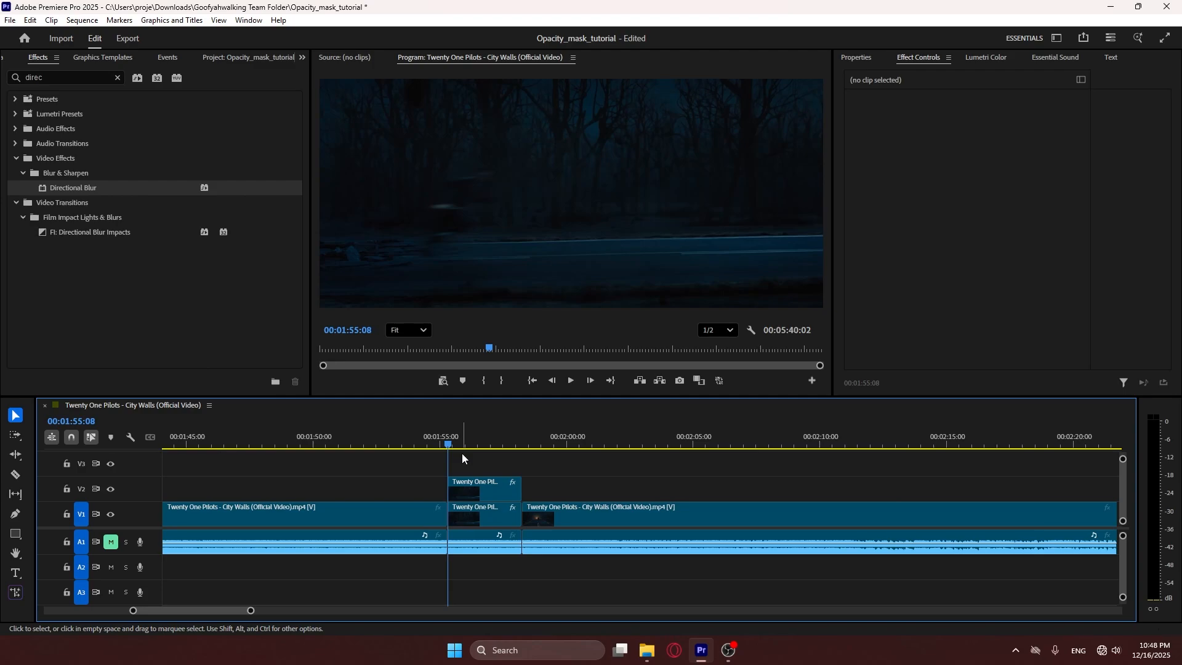
pyautogui.press('space')
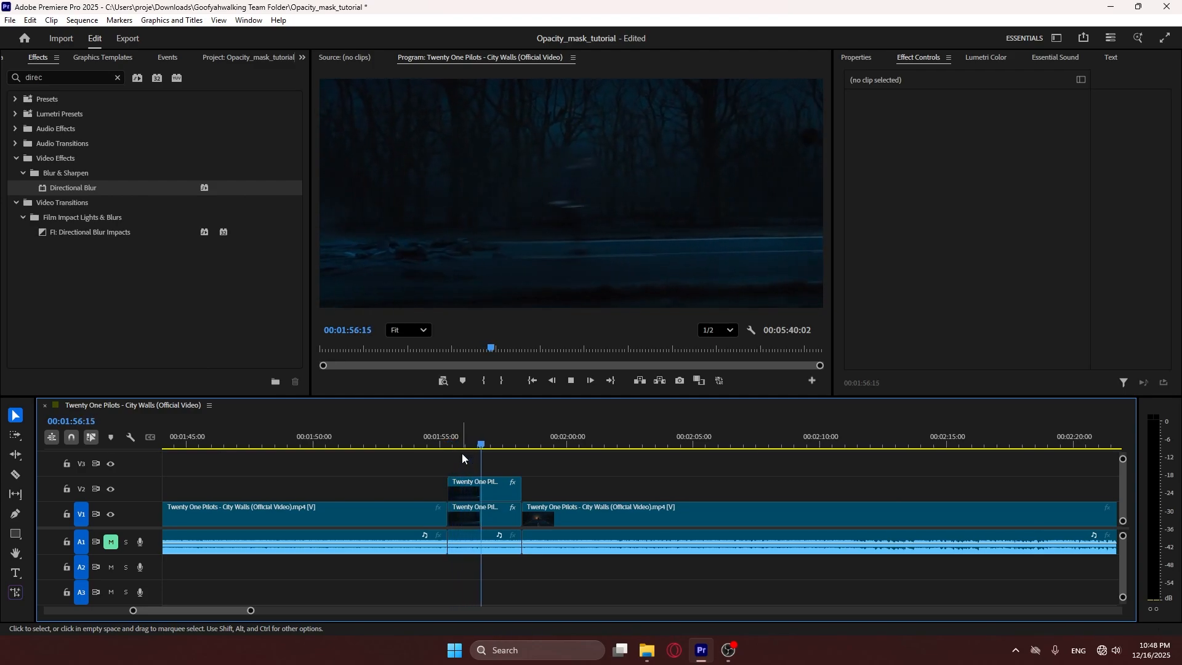
pyautogui.press('space')
pyautogui.moveTo(491, 445); pyautogui.dragTo(454, 451)
pyautogui.press('space')
pyautogui.press('space')
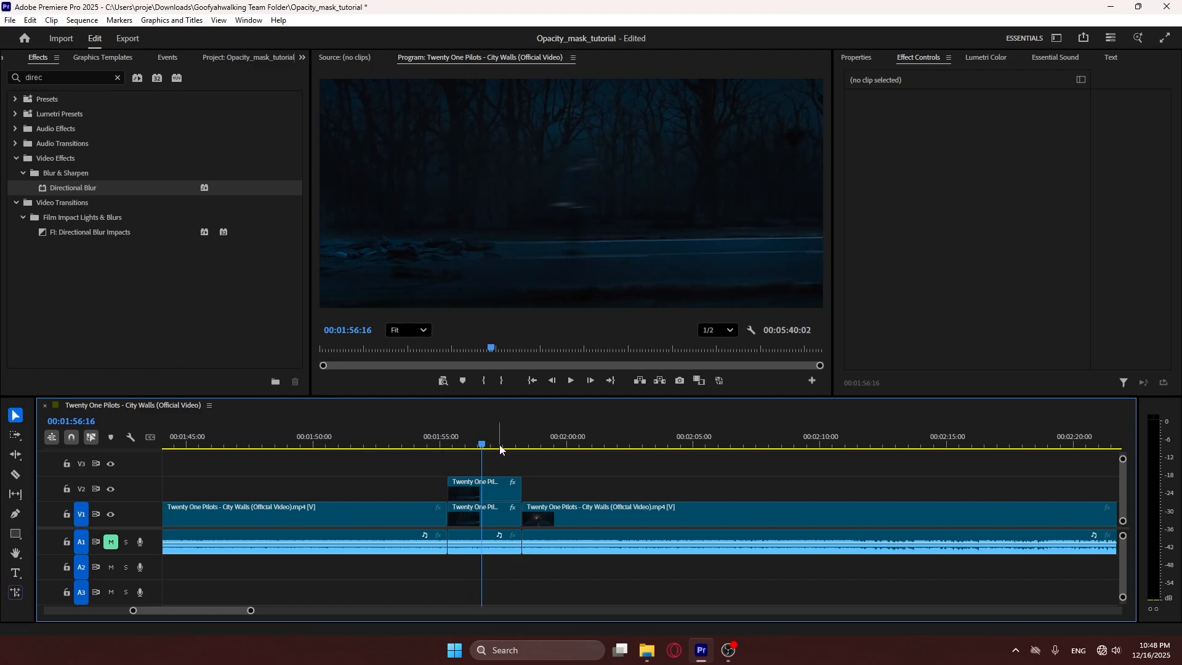
pyautogui.moveTo(483, 450); pyautogui.dragTo(464, 444)
pyautogui.scroll(8, 497, 215)
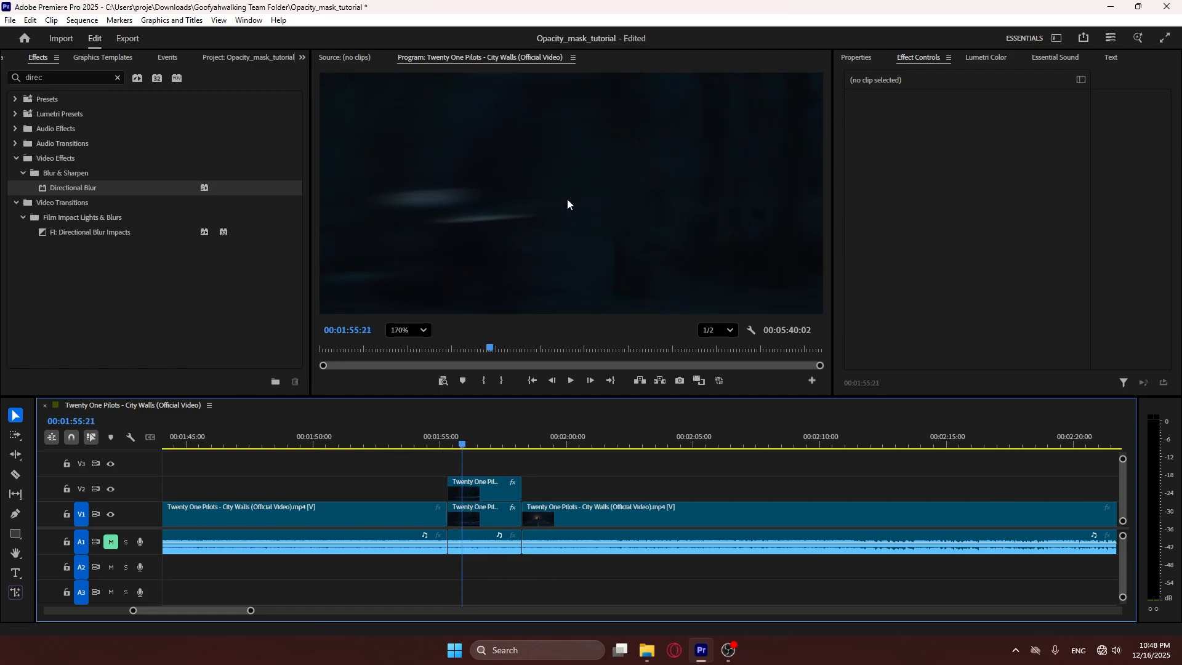
pyautogui.scroll(-8, 618, 186)
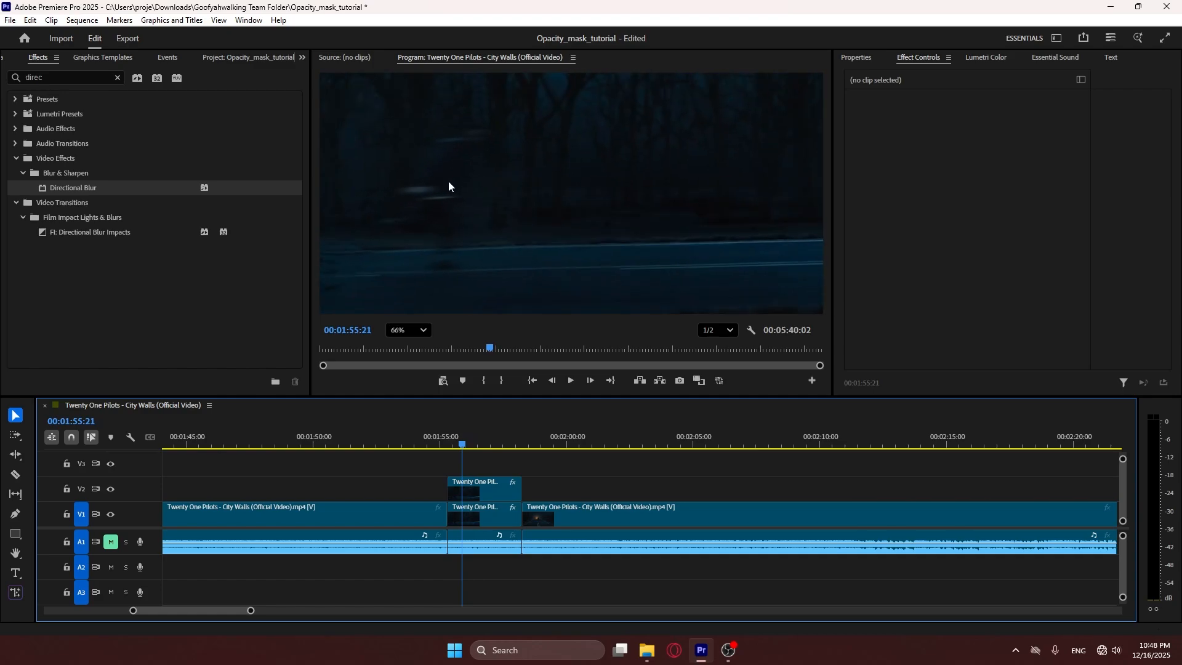
pyautogui.click(409, 330)
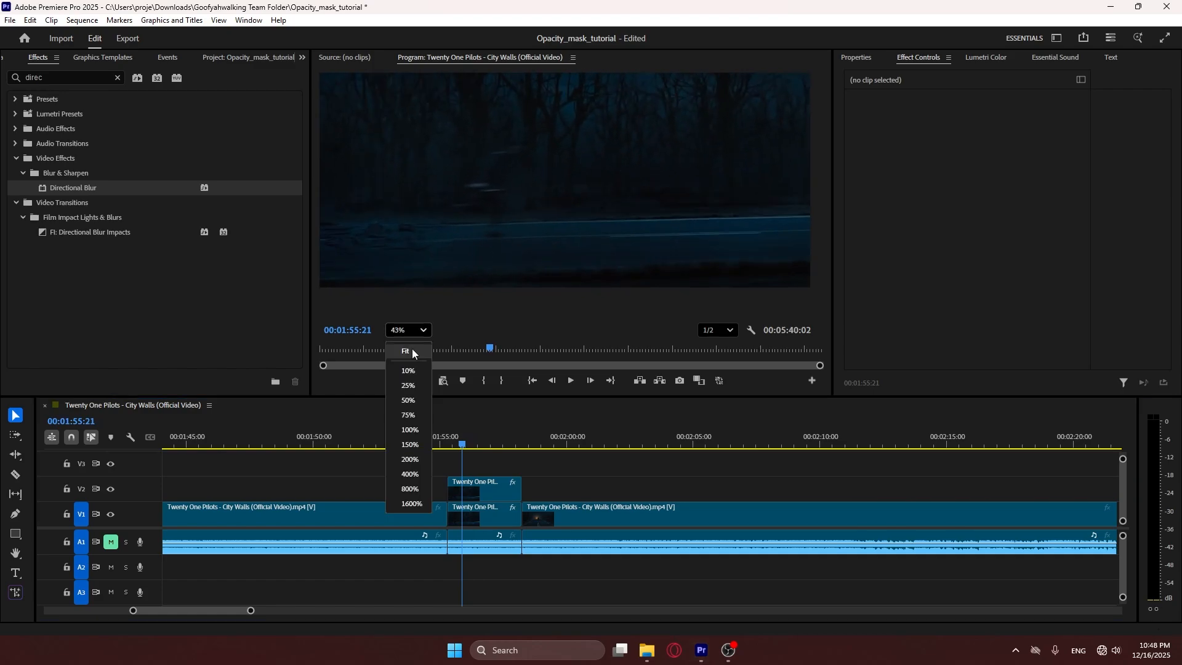
pyautogui.click(403, 345)
pyautogui.click(444, 448)
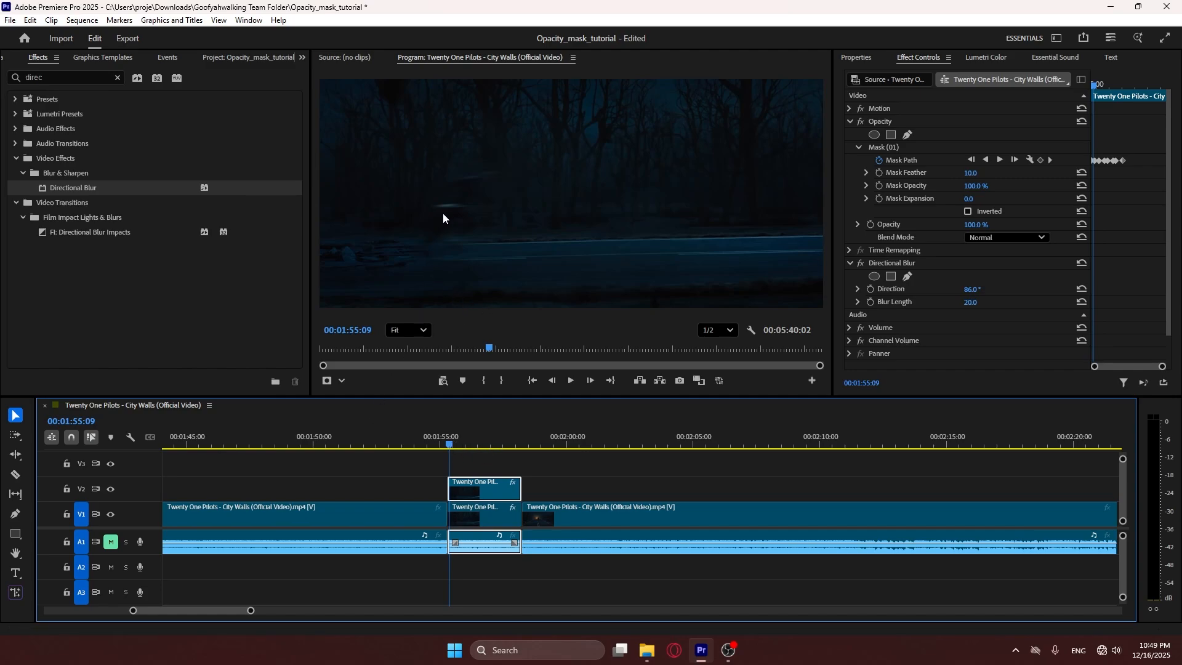
# Set the Blur Length of the runner's Directional Blur to 23.
pyautogui.scroll(6, 445, 213)
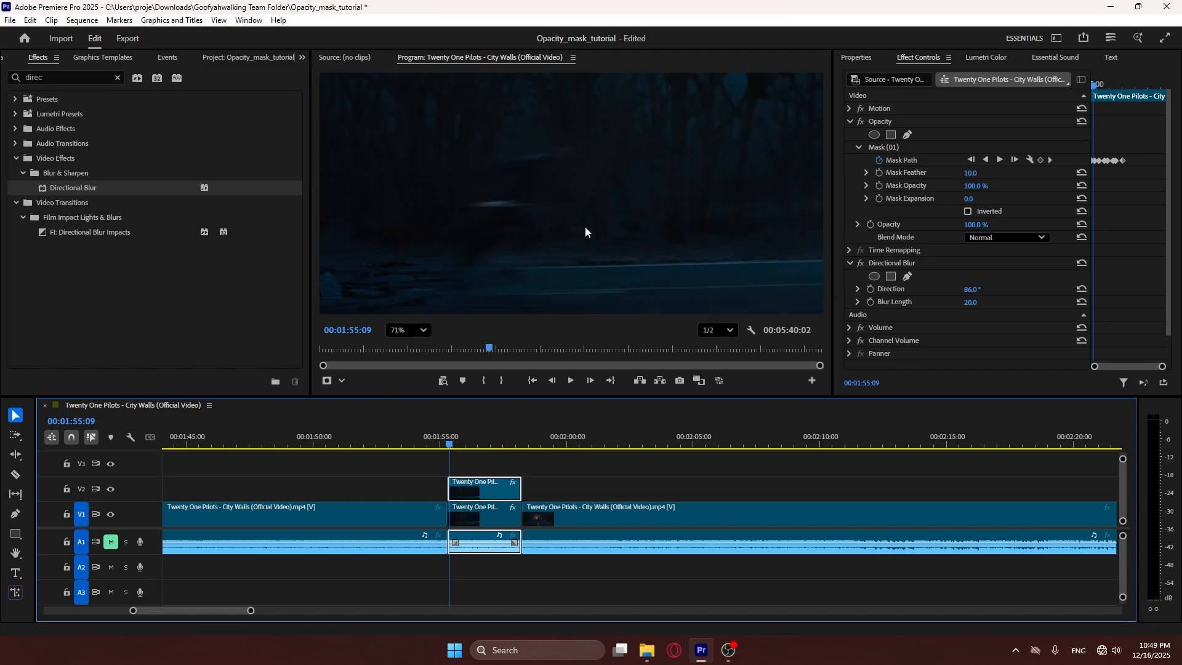
pyautogui.scroll(8, 616, 197)
pyautogui.scroll(-10, 739, 185)
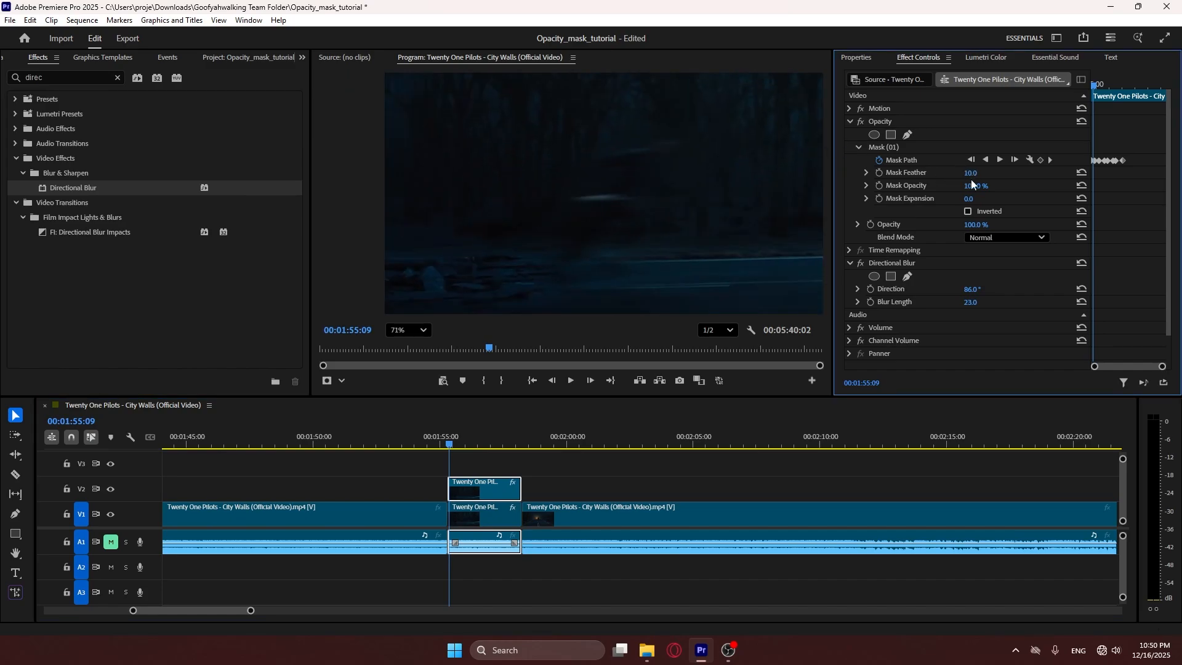
# Try Mask Feather values of 15 and 95 on the runner's opacity mask and check its edges up close.
pyautogui.scroll(3, 600, 138)
pyautogui.scroll(2, 594, 141)
pyautogui.moveTo(972, 173); pyautogui.dragTo(969, 173)
pyautogui.scroll(5, 681, 111)
pyautogui.moveTo(972, 177); pyautogui.dragTo(979, 177)
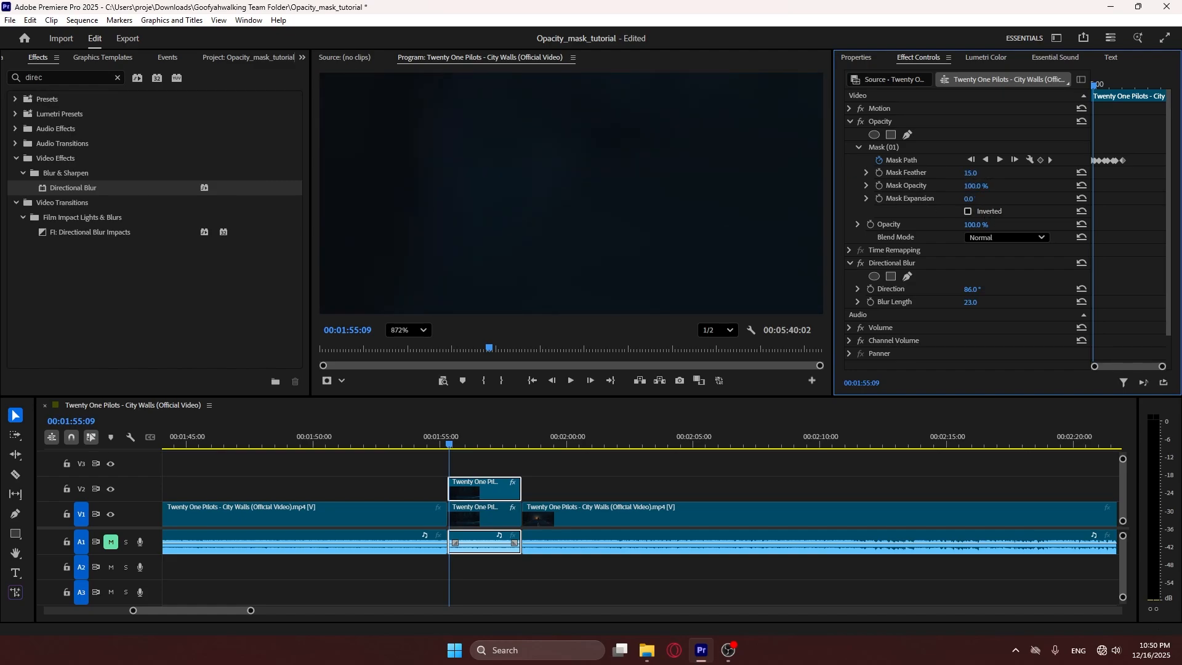
pyautogui.scroll(-6, 622, 166)
pyautogui.scroll(-3, 622, 246)
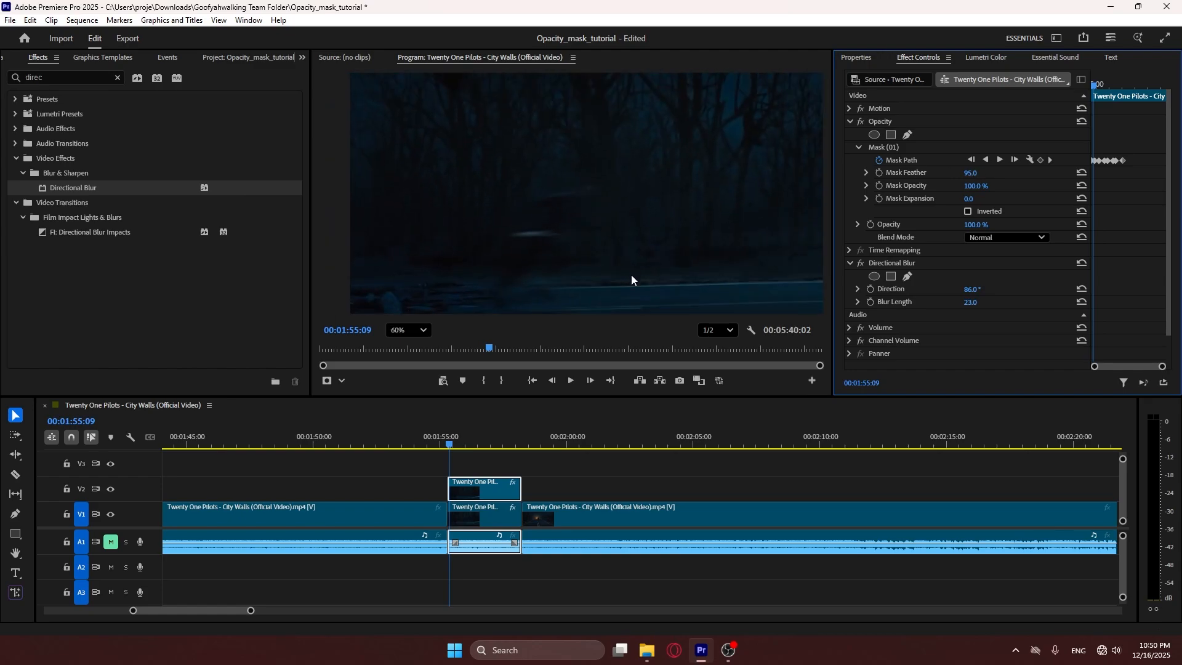
# Set the runner mask's feather to 60 with the preview at Fit zoom, and display the mask outline.
pyautogui.click(423, 330)
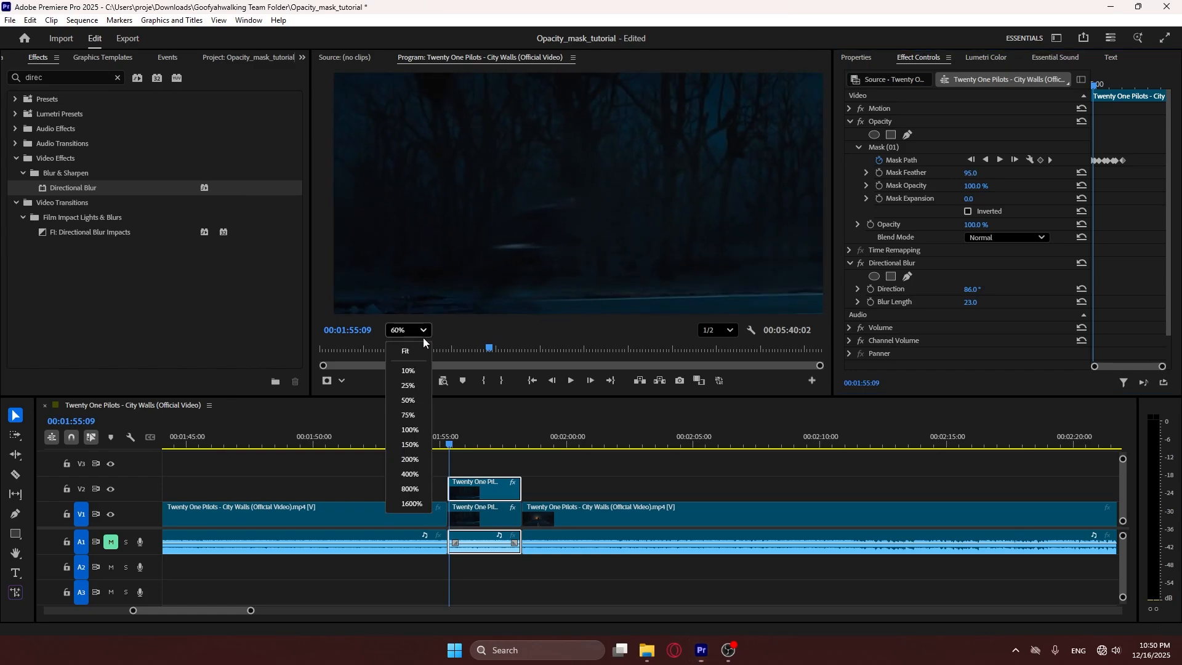
pyautogui.click(407, 363)
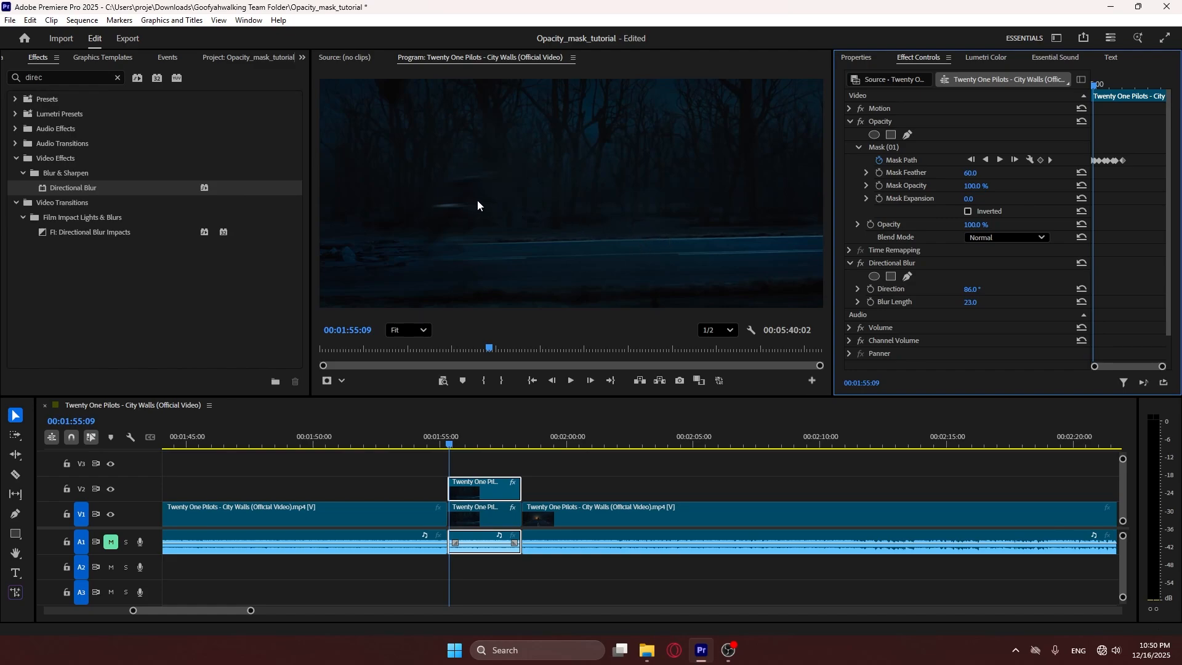
pyautogui.click(912, 146)
pyautogui.click(751, 416)
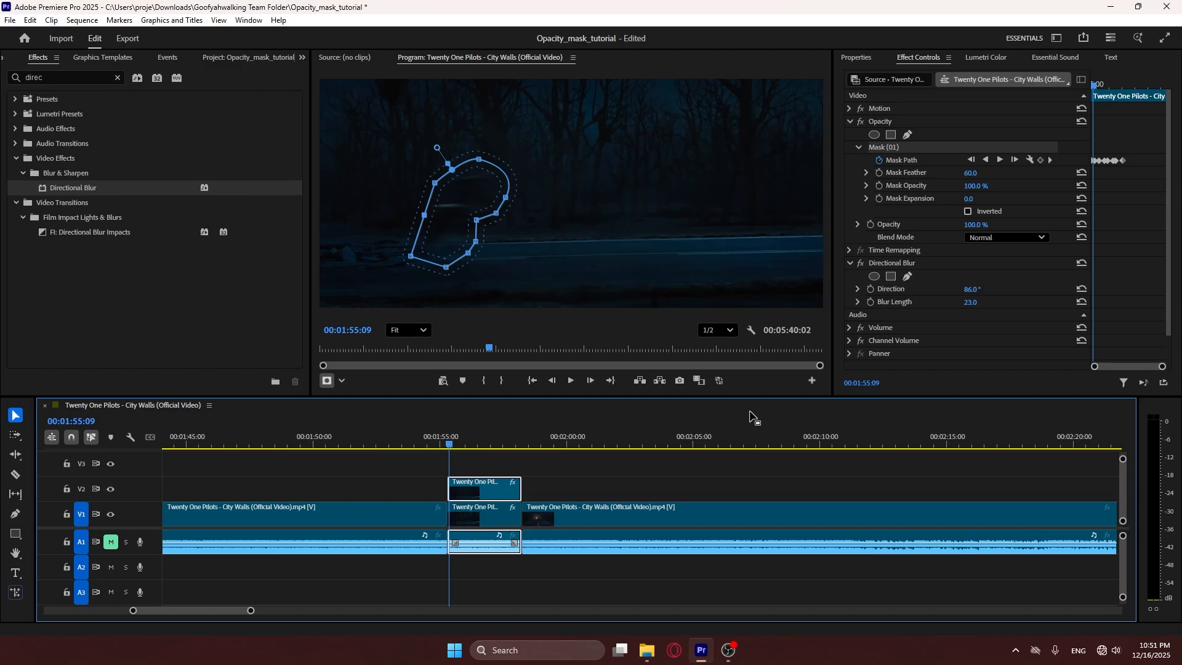